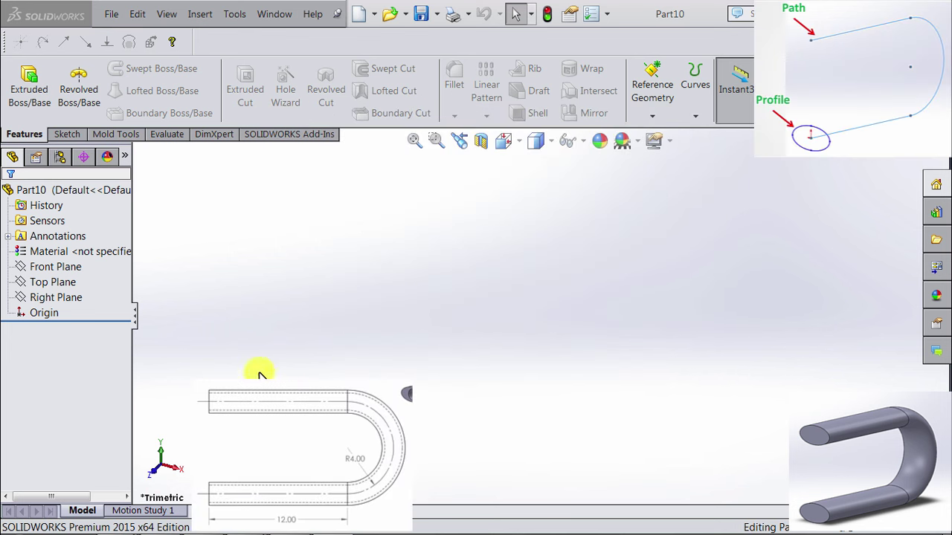
# Start a sketch on the Front Plane and draw two parallel horizontal lines.
pyautogui.click(65, 265)
pyautogui.click(76, 250)
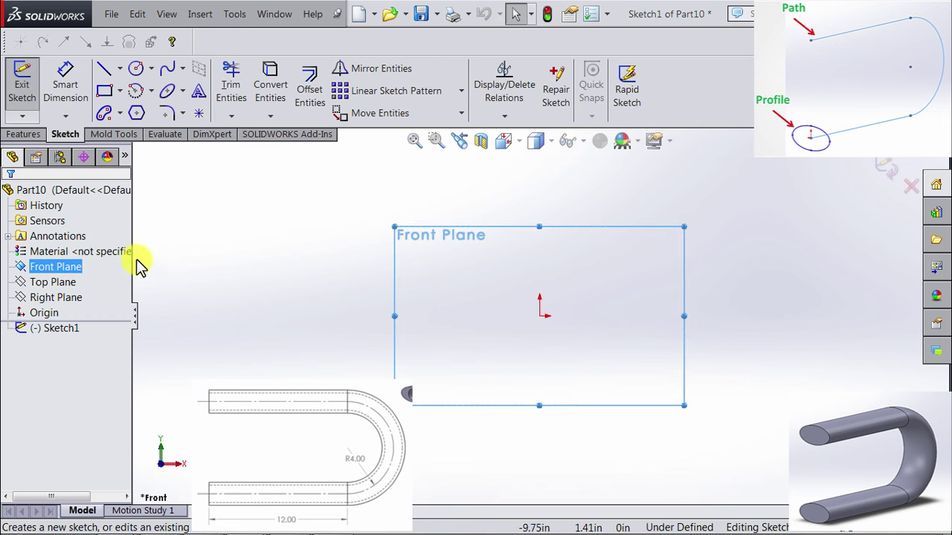
pyautogui.click(102, 70)
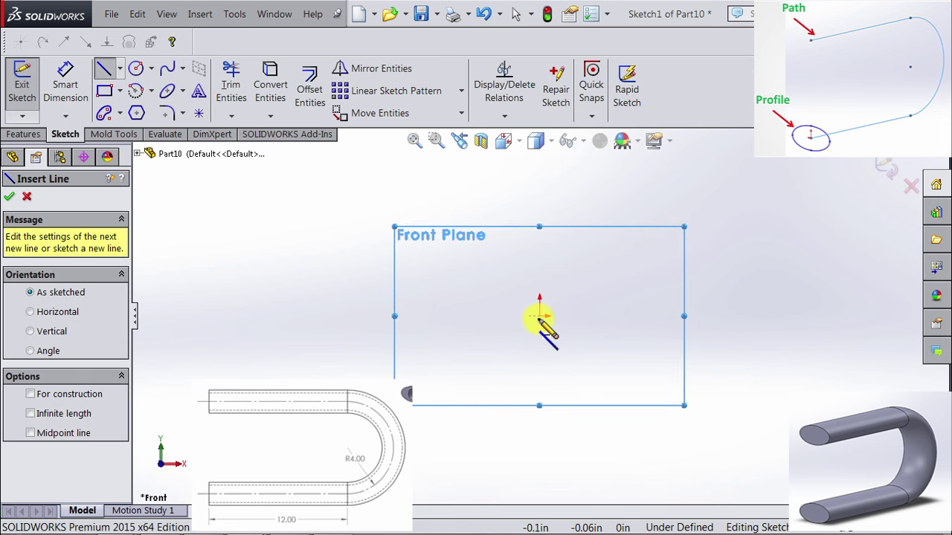
pyautogui.moveTo(540, 316); pyautogui.dragTo(770, 316)
pyautogui.moveTo(540, 179); pyautogui.dragTo(775, 179)
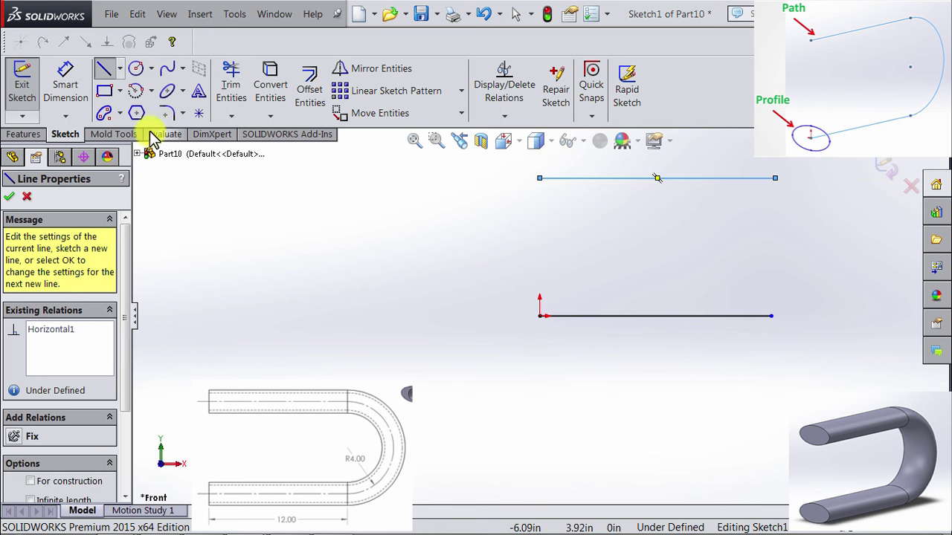
# Add a 180° centrepoint arc joining the right ends of the two lines.
pyautogui.click(136, 90)
pyautogui.scroll(-2, 786, 240)
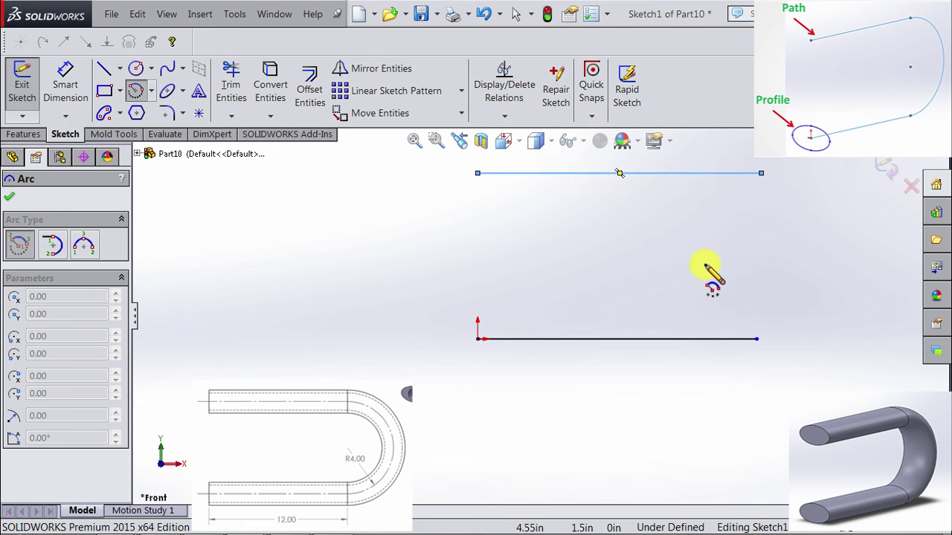
pyautogui.click(714, 266)
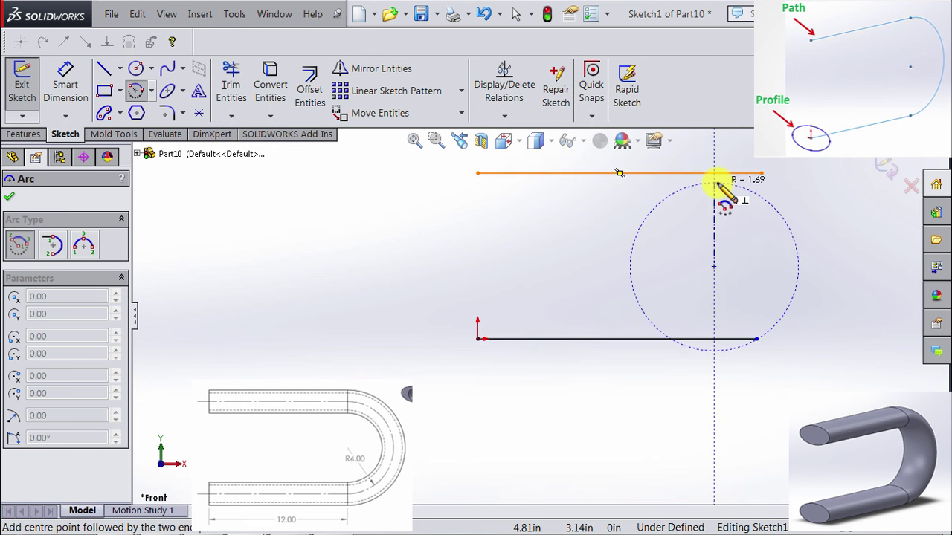
pyautogui.click(714, 183)
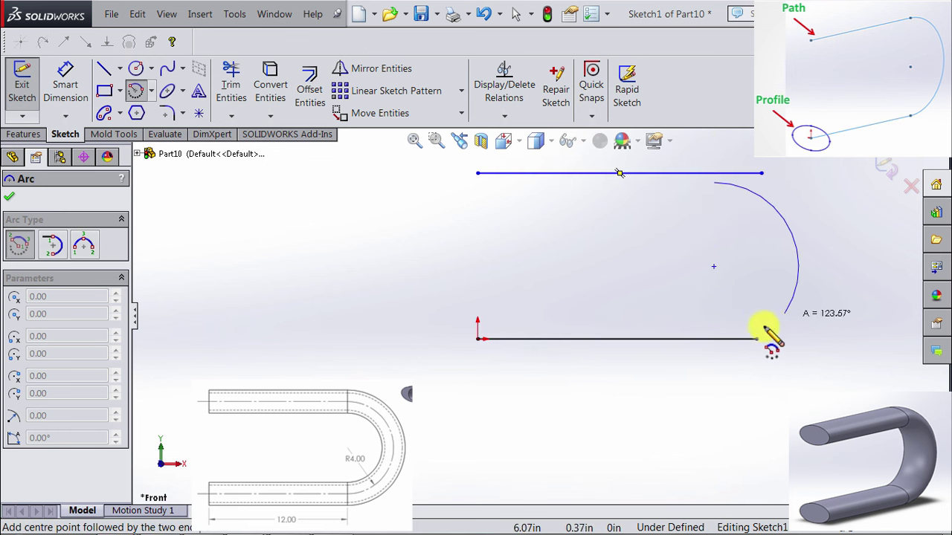
pyautogui.click(715, 350)
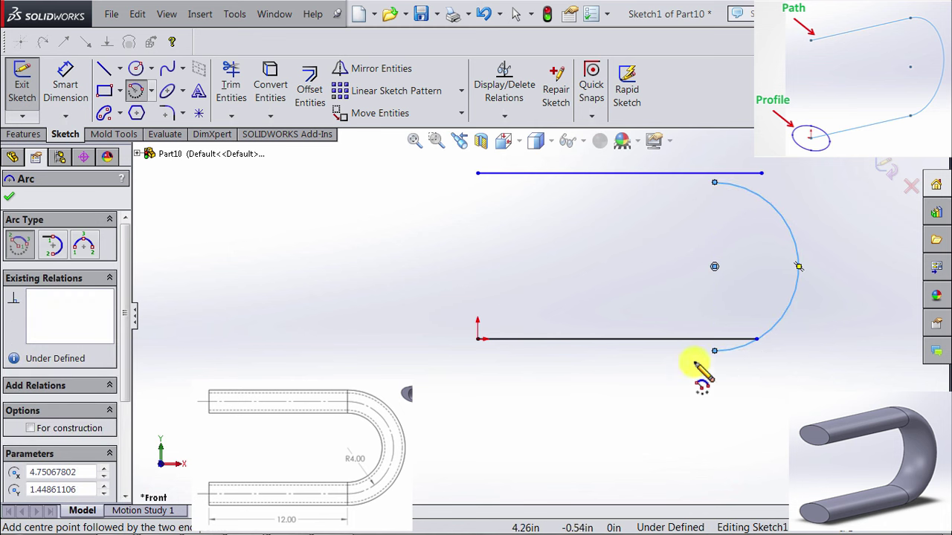
pyautogui.press('Escape')
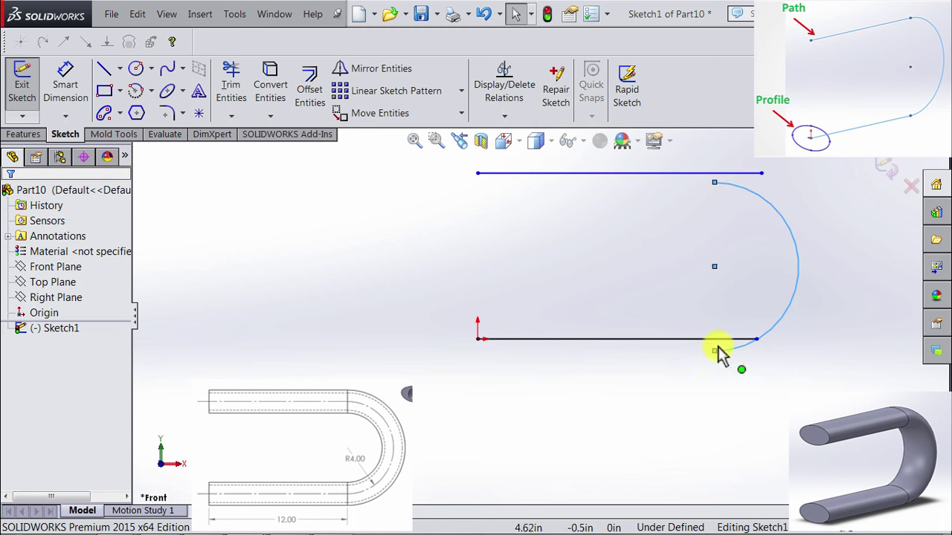
# Make the arc tangent to both the upper and lower horizontal lines.
pyautogui.click(714, 220)
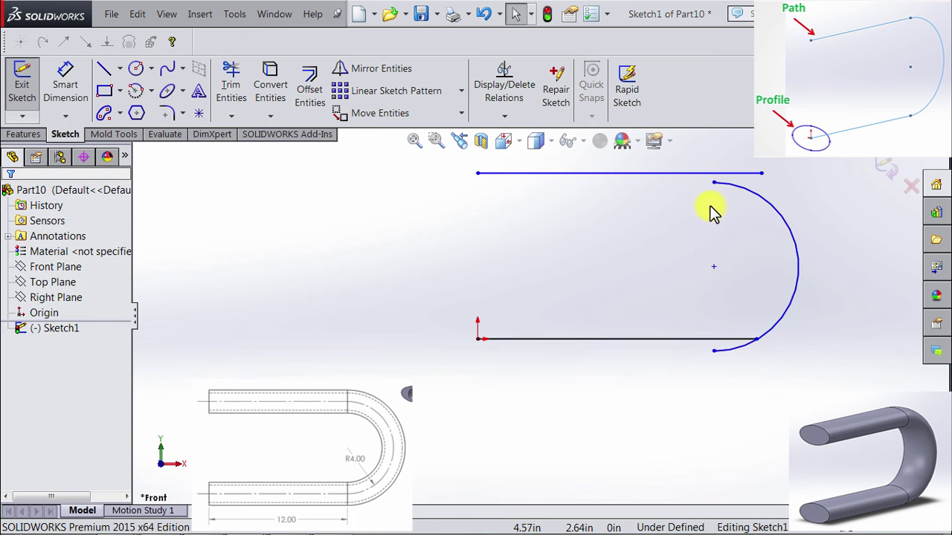
pyautogui.click(764, 194)
pyautogui.keyDown('ctrl'); pyautogui.click(673, 175); pyautogui.keyUp('ctrl')
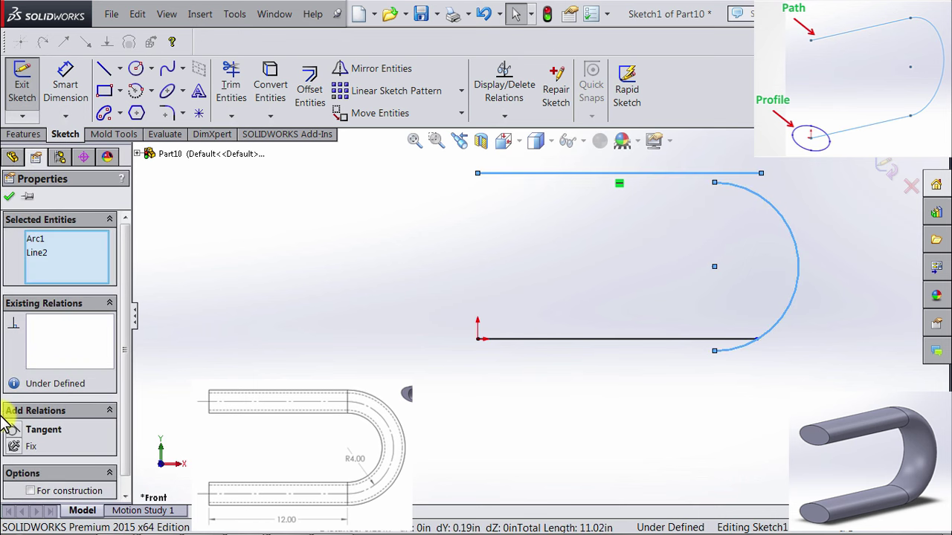
pyautogui.click(15, 431)
pyautogui.click(566, 286)
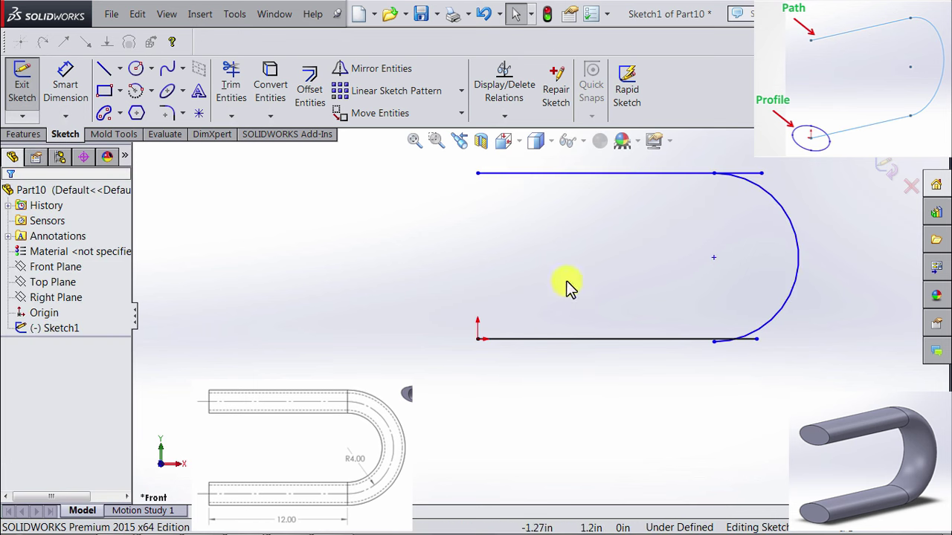
pyautogui.click(779, 313)
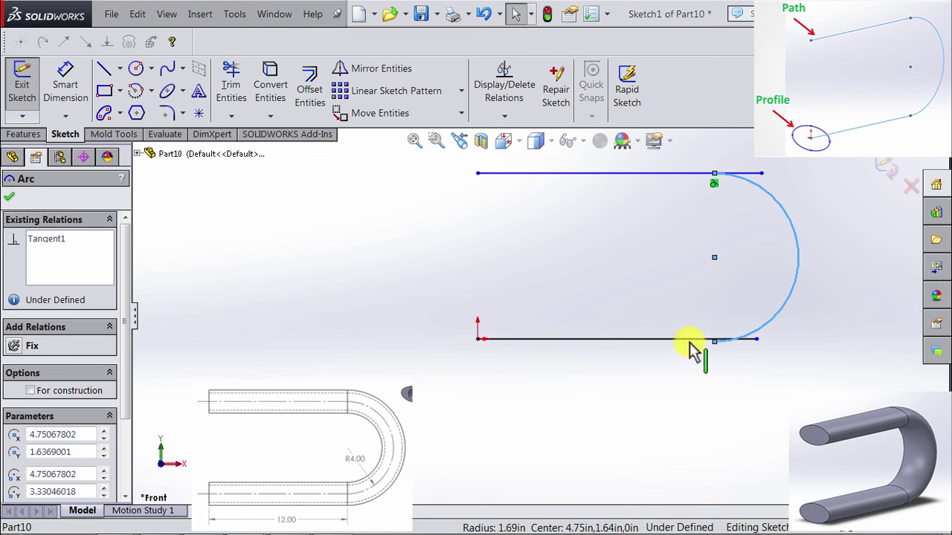
pyautogui.click(690, 340)
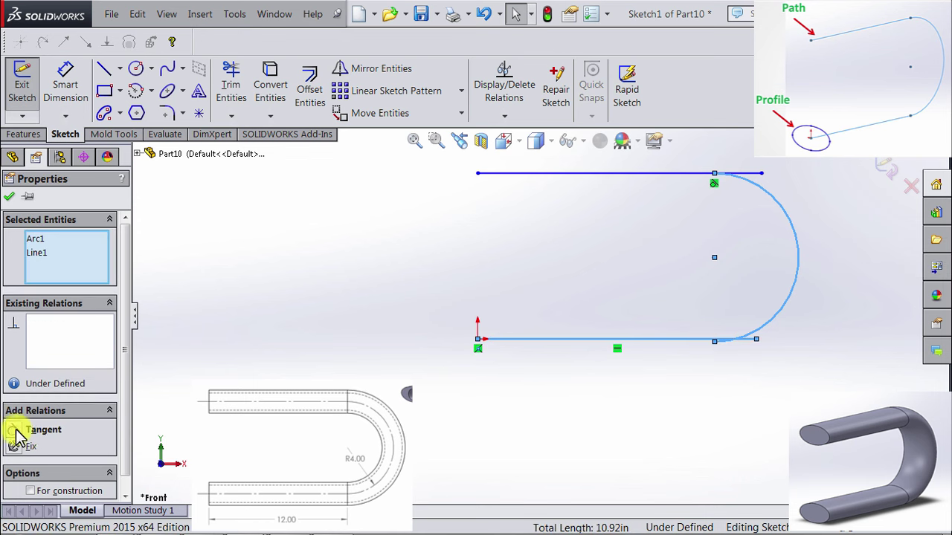
pyautogui.click(14, 430)
# Merge both arc ends with the right endpoints of the two lines.
pyautogui.click(846, 330)
pyautogui.click(756, 339)
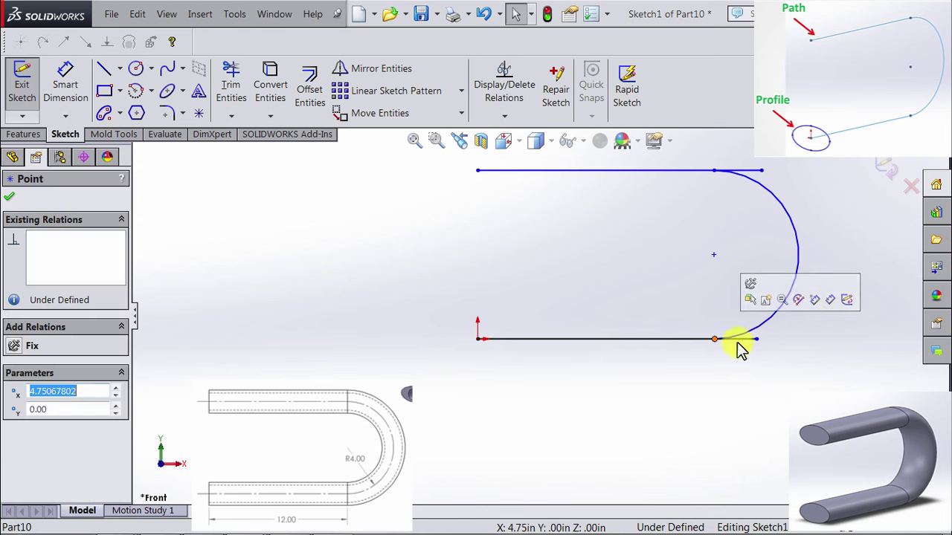
pyautogui.keyDown('ctrl'); pyautogui.click(756, 341); pyautogui.keyUp('ctrl')
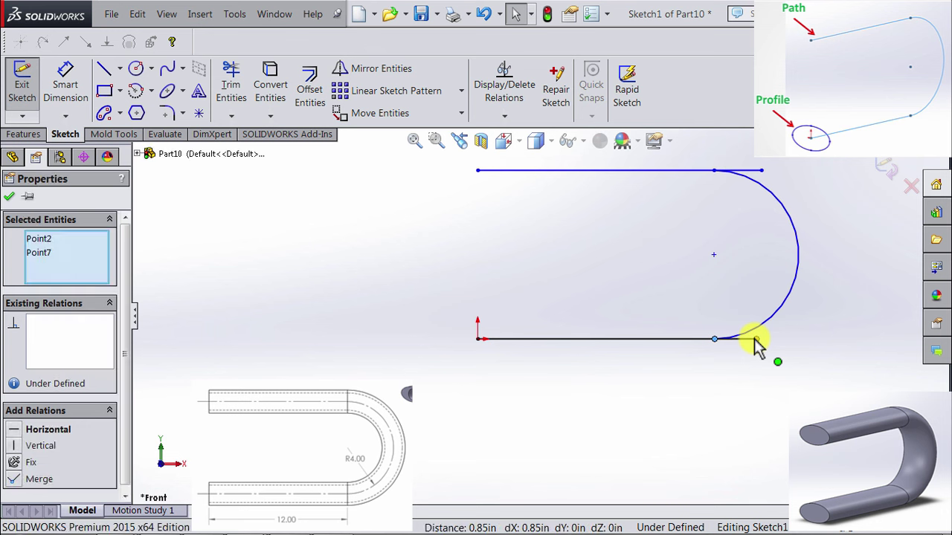
pyautogui.click(14, 479)
pyautogui.click(867, 314)
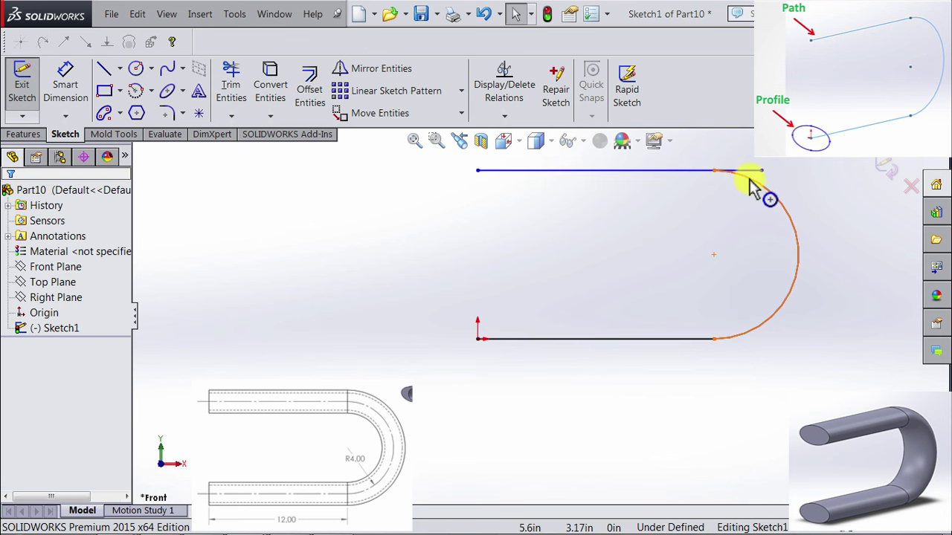
pyautogui.click(715, 172)
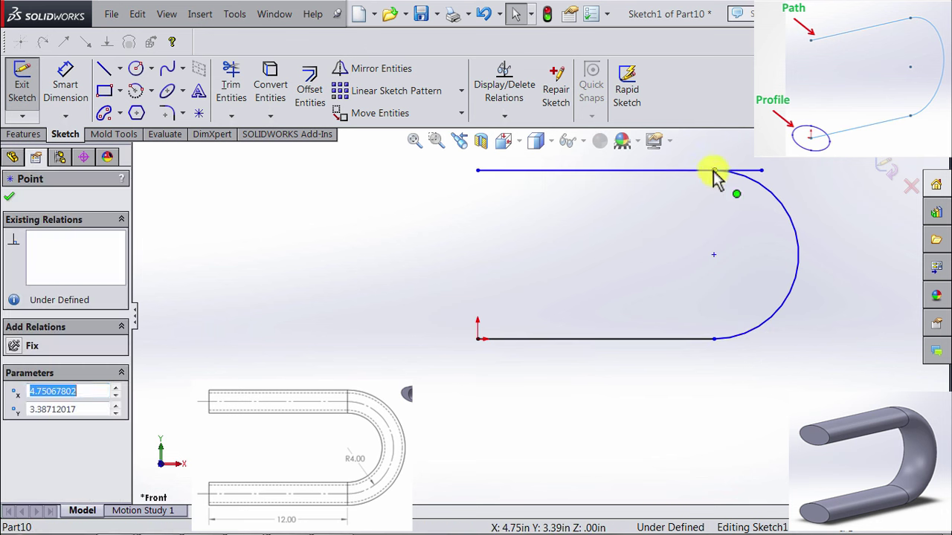
pyautogui.keyDown('ctrl'); pyautogui.click(761, 171); pyautogui.keyUp('ctrl')
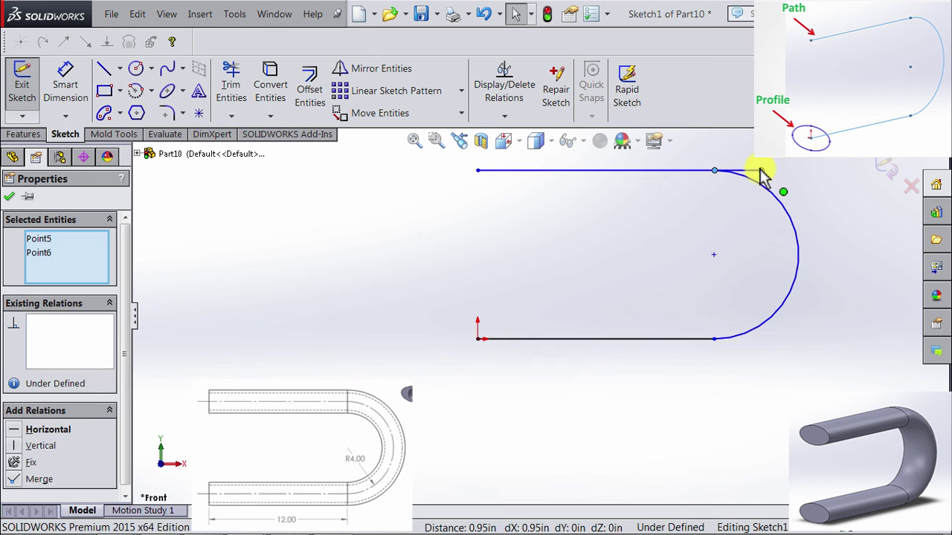
pyautogui.click(17, 482)
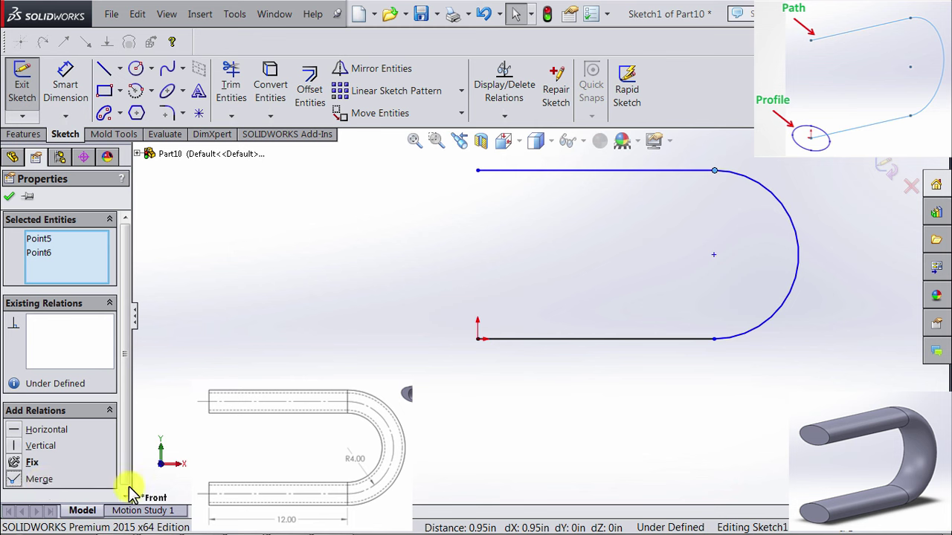
pyautogui.click(622, 377)
pyautogui.click(69, 100)
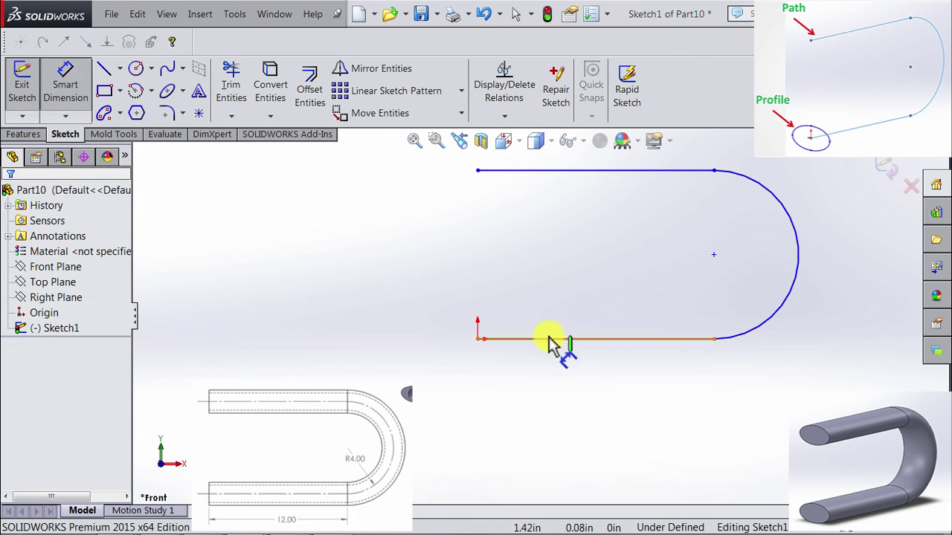
# Dimension the lower straight line to 12 and the arc radius to 4.
pyautogui.click(549, 339)
pyautogui.click(582, 431)
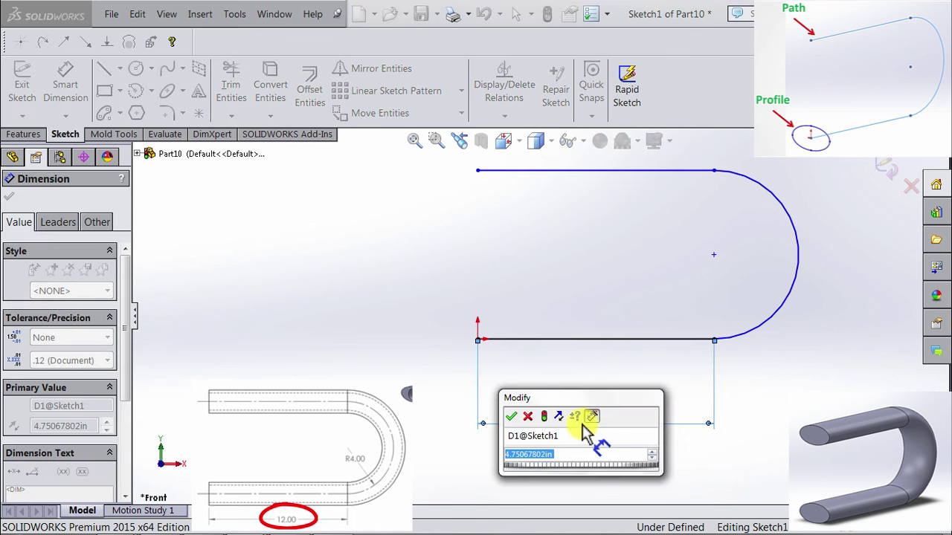
pyautogui.write('12')
pyautogui.click(517, 418)
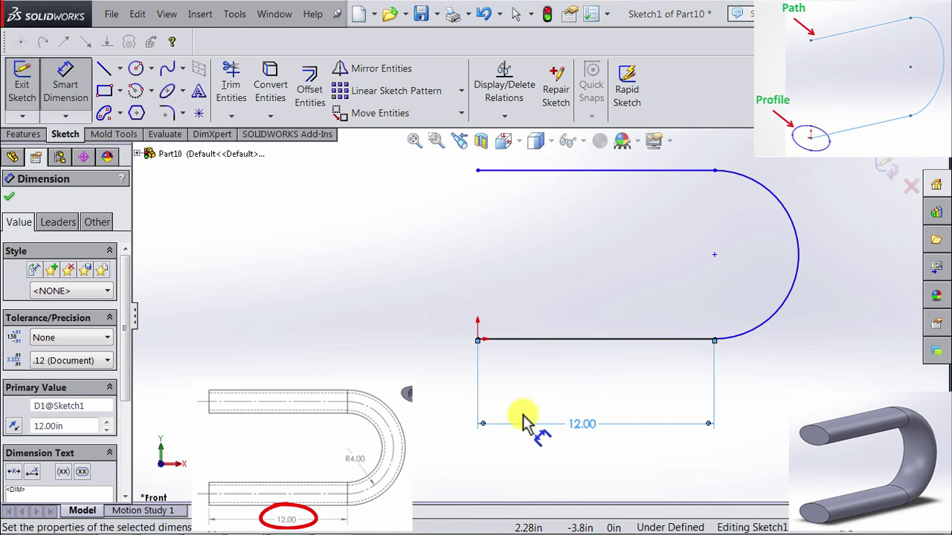
pyautogui.click(794, 304)
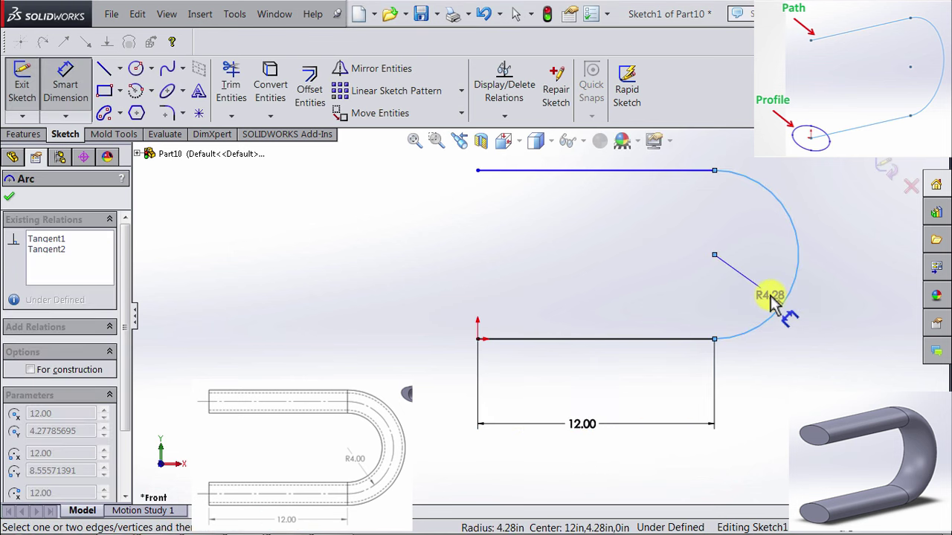
pyautogui.click(771, 297)
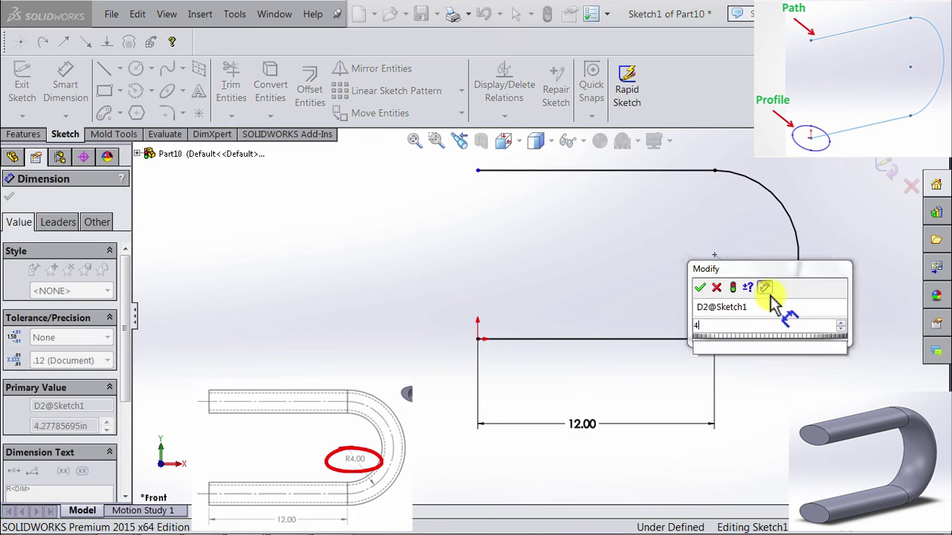
pyautogui.write('4')
pyautogui.press('Return')
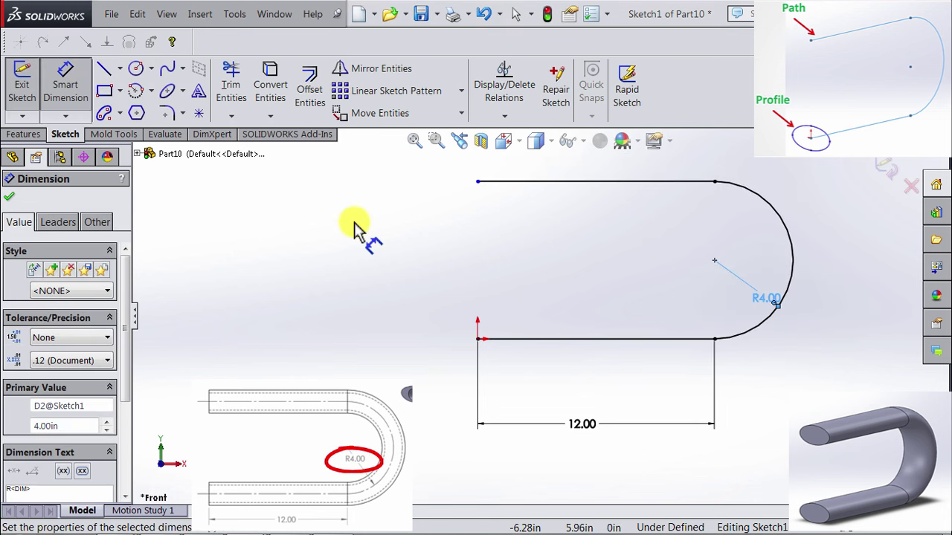
pyautogui.press('Escape')
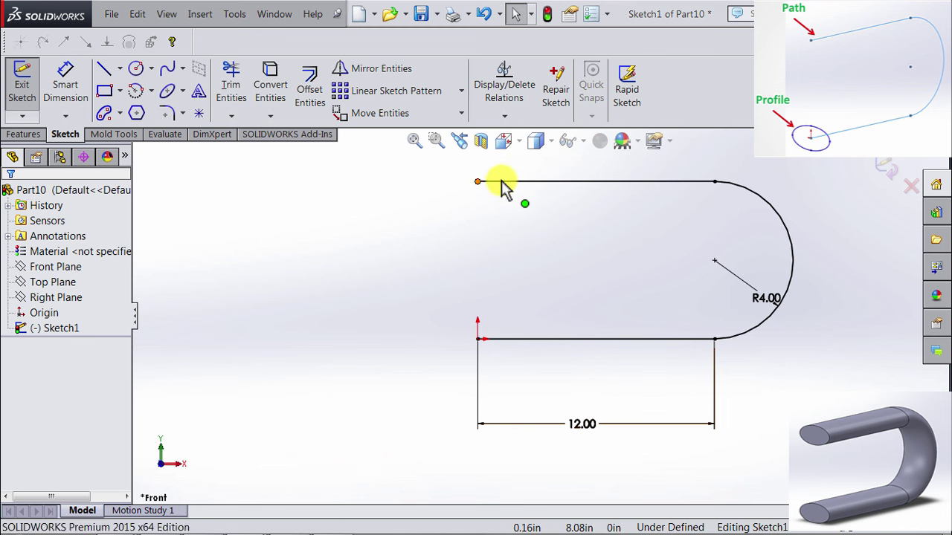
# Align the path's open left end vertically with the origin to fully define it.
pyautogui.moveTo(477, 181); pyautogui.dragTo(503, 184)
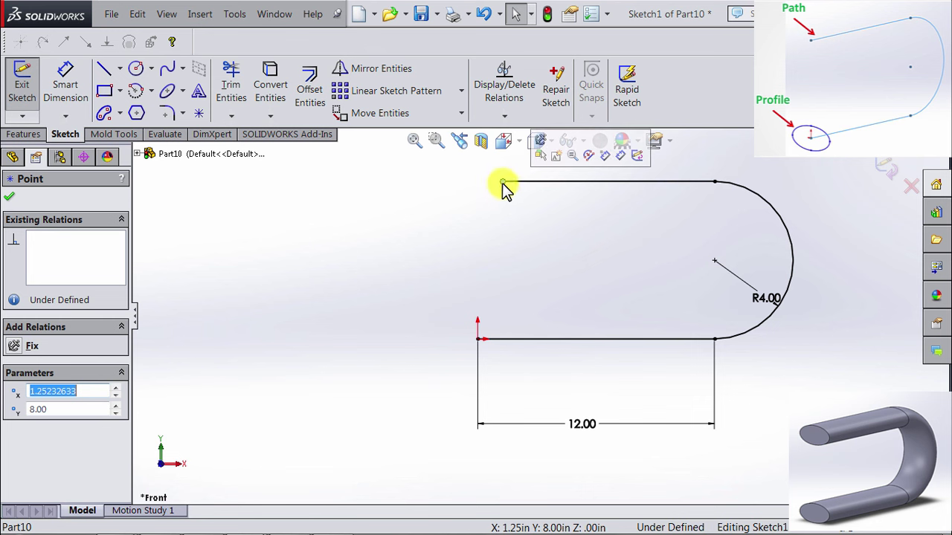
pyautogui.keyDown('ctrl'); pyautogui.click(479, 340); pyautogui.keyUp('ctrl')
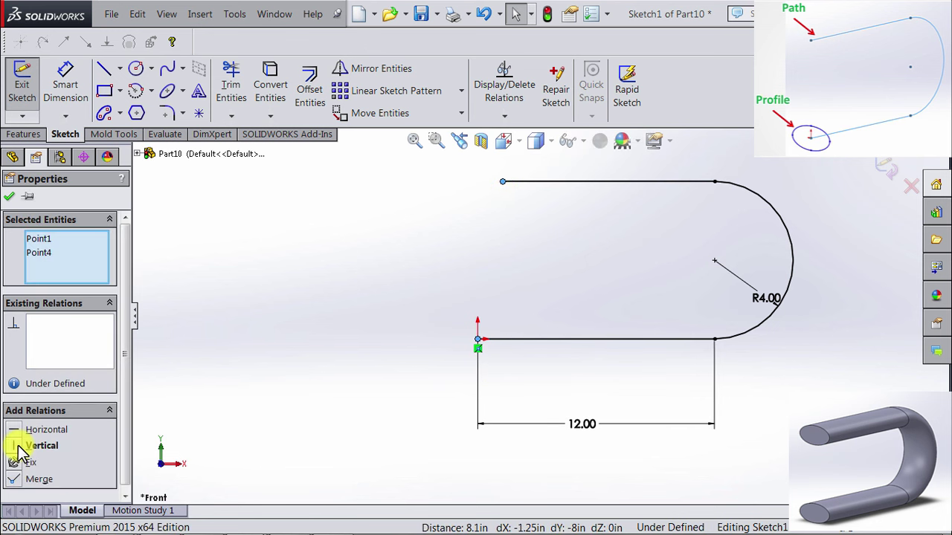
pyautogui.click(20, 449)
pyautogui.click(616, 389)
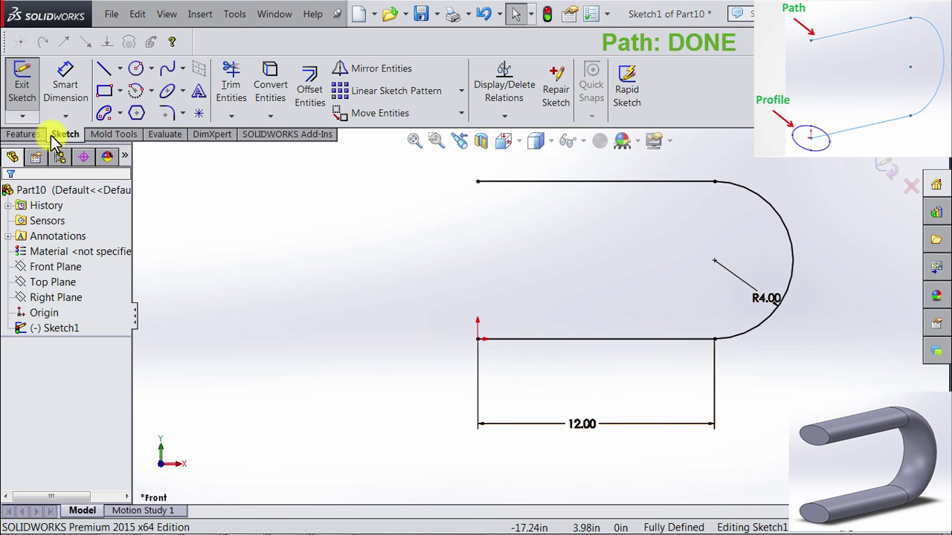
# Exit the path sketch and open Sketch2 on the Right Plane, viewed Normal To.
pyautogui.click(33, 96)
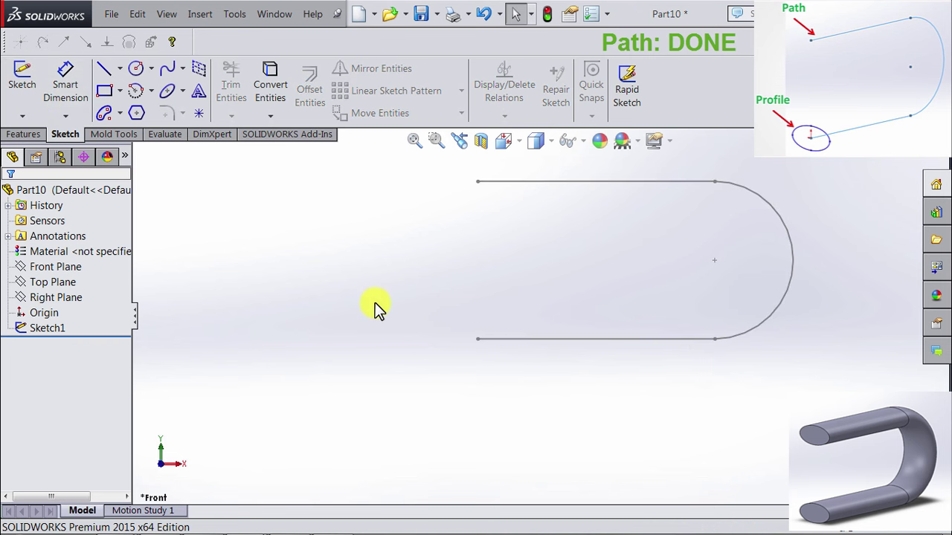
pyautogui.moveTo(466, 345); pyautogui.dragTo(524, 357, button='middle')
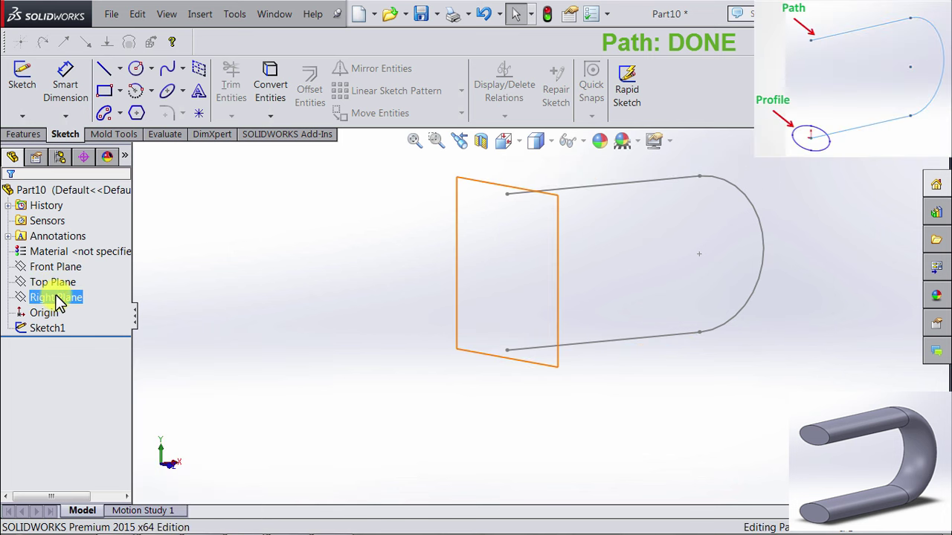
pyautogui.click(55, 298)
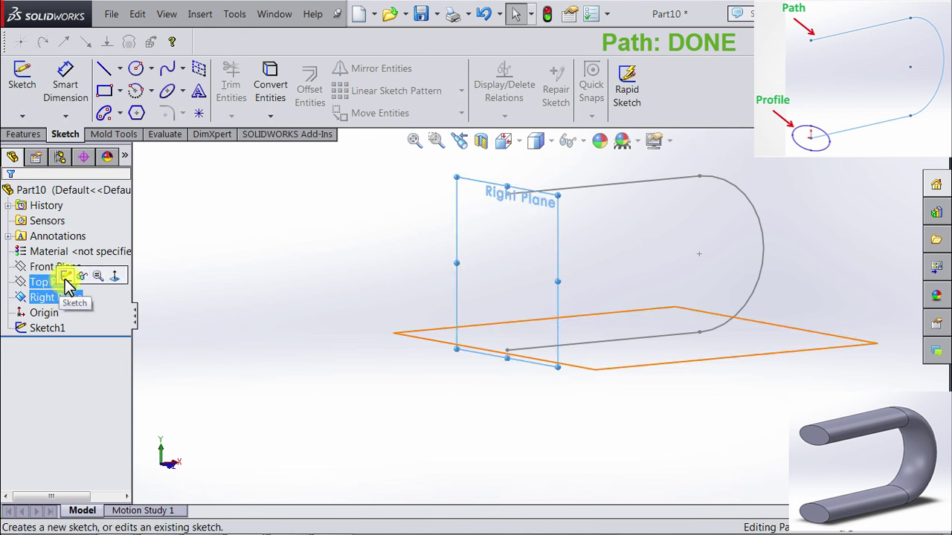
pyautogui.click(66, 280)
pyautogui.click(52, 344)
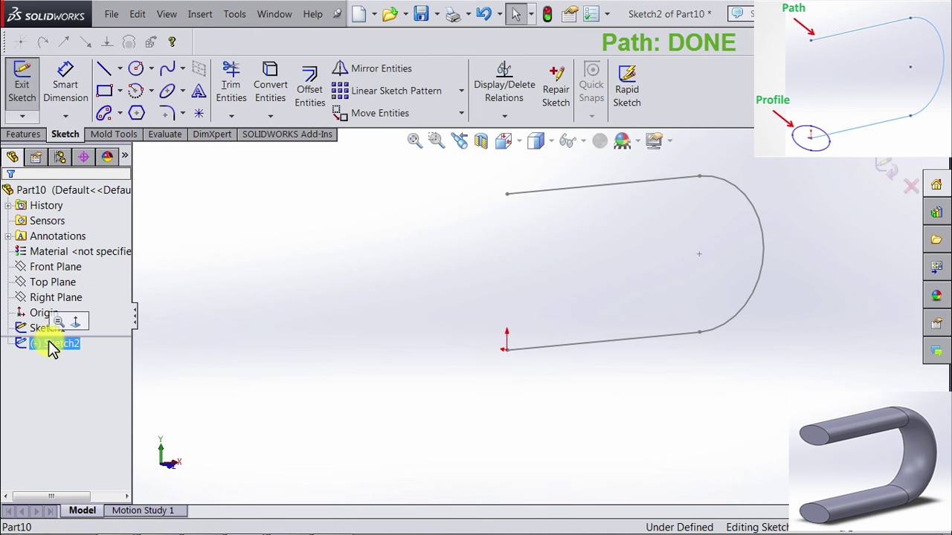
pyautogui.click(75, 322)
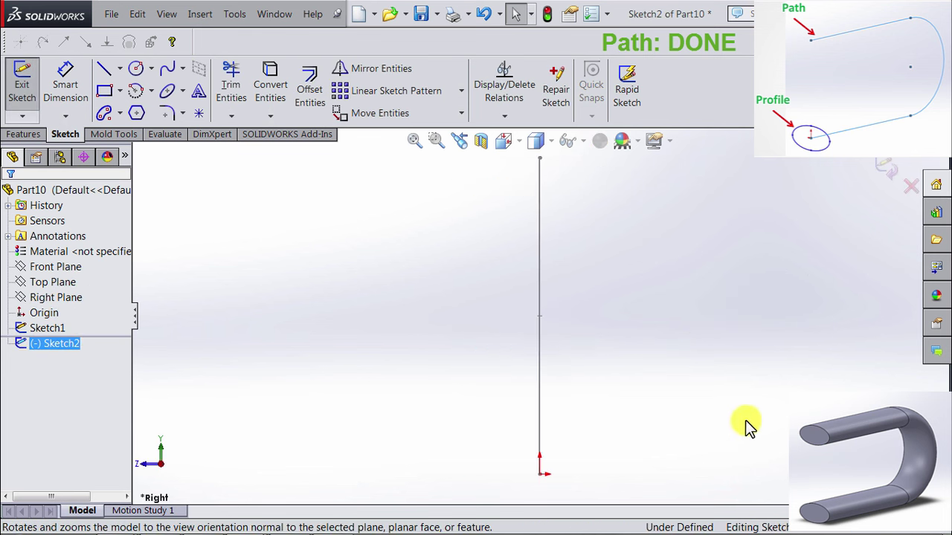
pyautogui.click(627, 434)
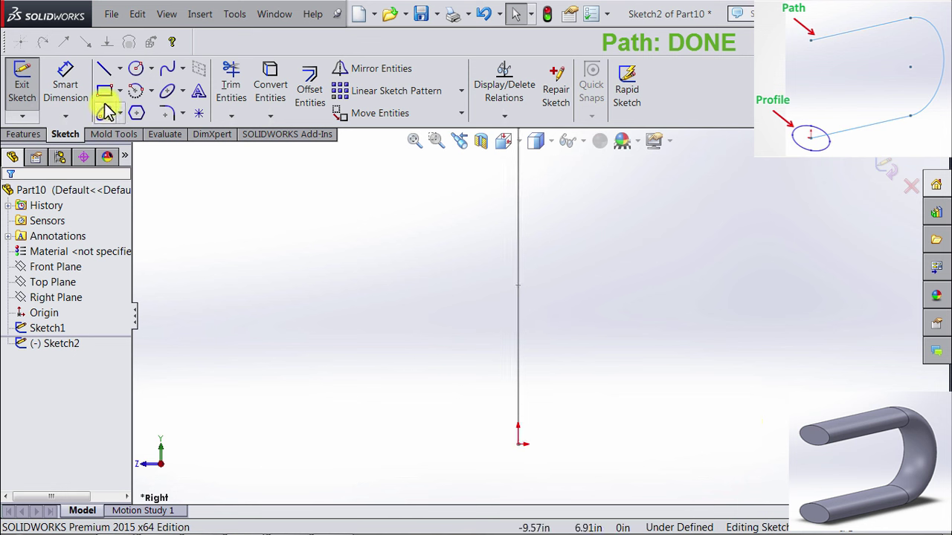
# Draw an ellipse centred on the origin with a horizontal major axis.
pyautogui.click(168, 93)
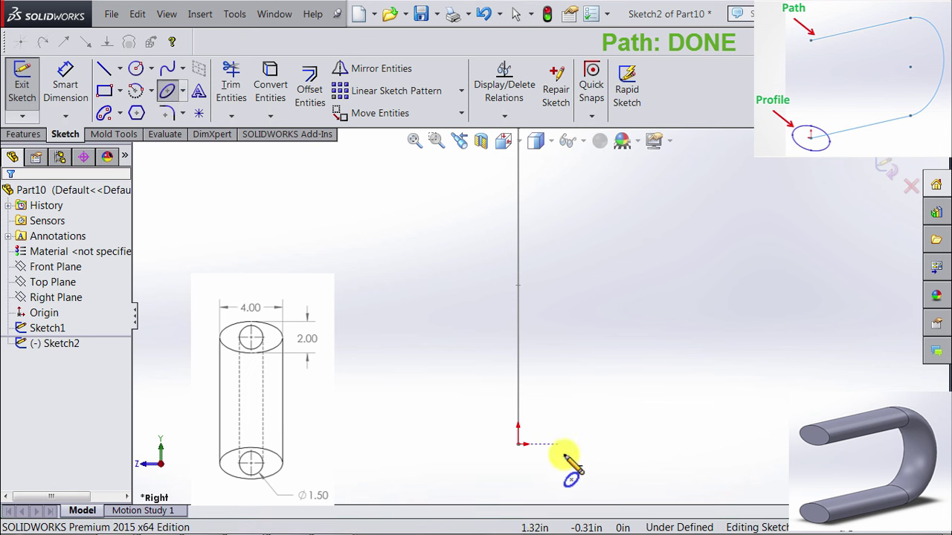
pyautogui.click(518, 444)
pyautogui.click(610, 444)
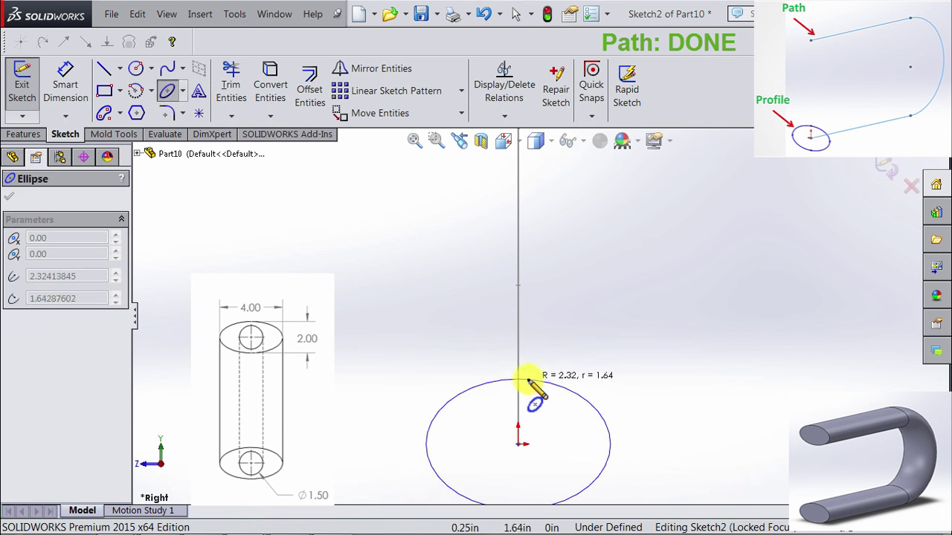
pyautogui.click(519, 388)
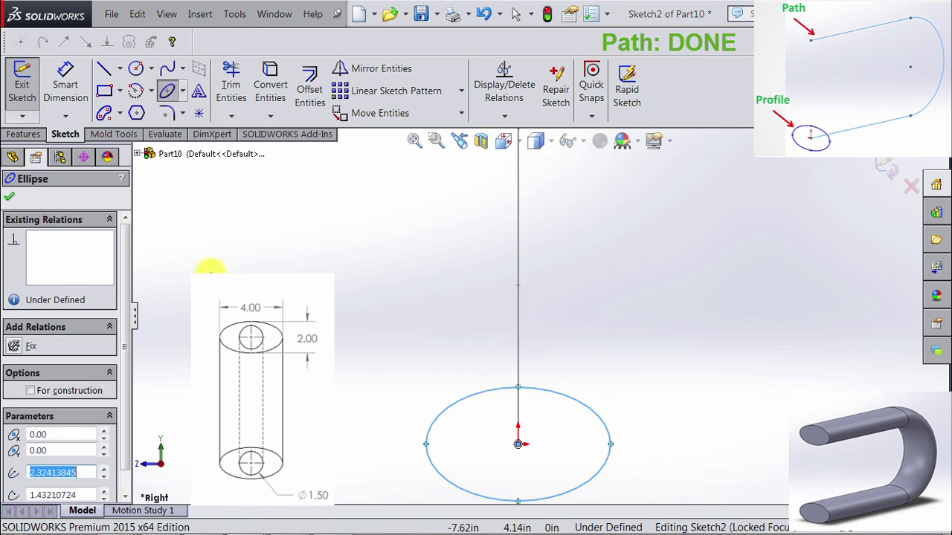
# Dimension the ellipse 4.00 wide and 2.00 tall.
pyautogui.click(68, 88)
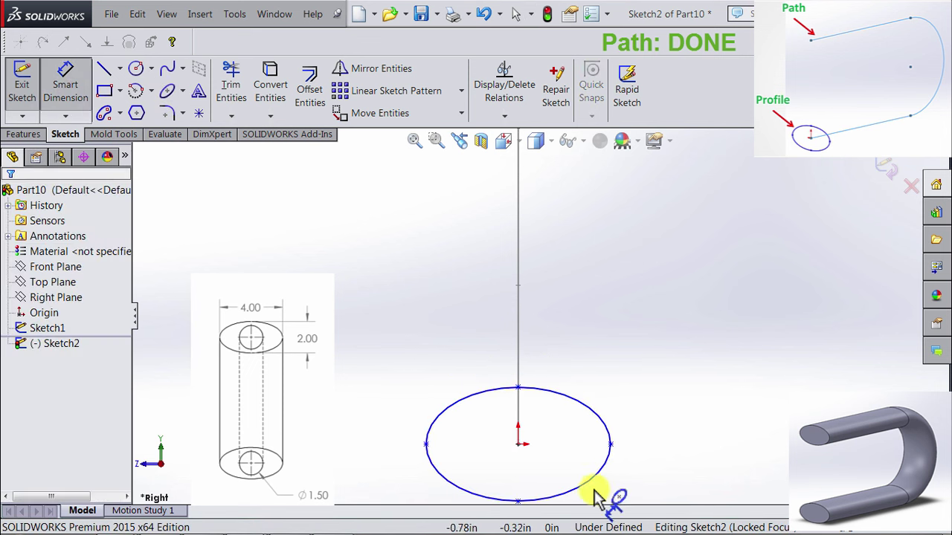
pyautogui.click(610, 446)
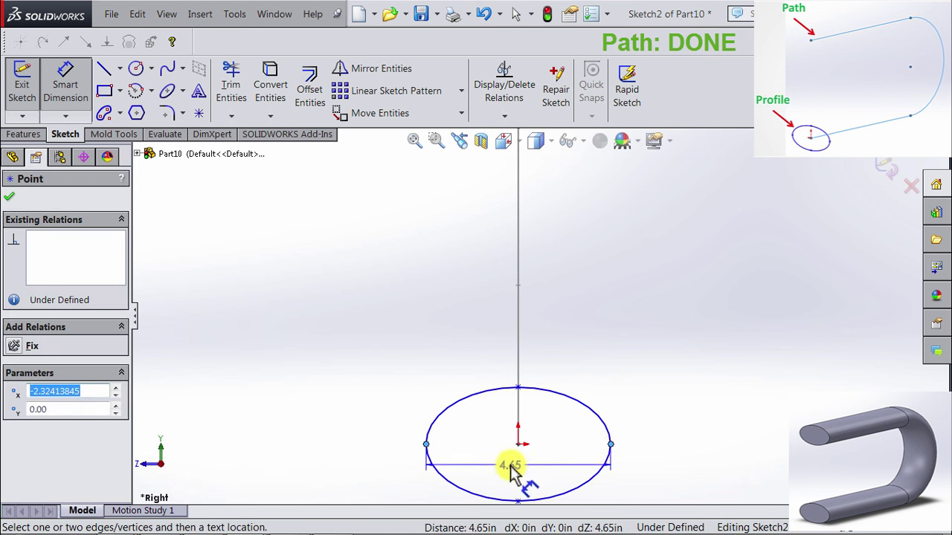
pyautogui.click(517, 470)
pyautogui.write('4')
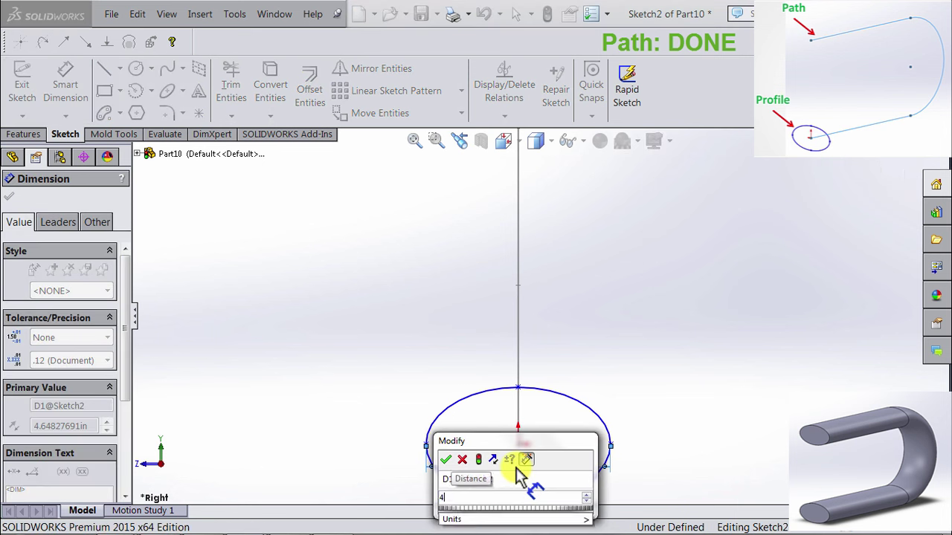
pyautogui.press('Return')
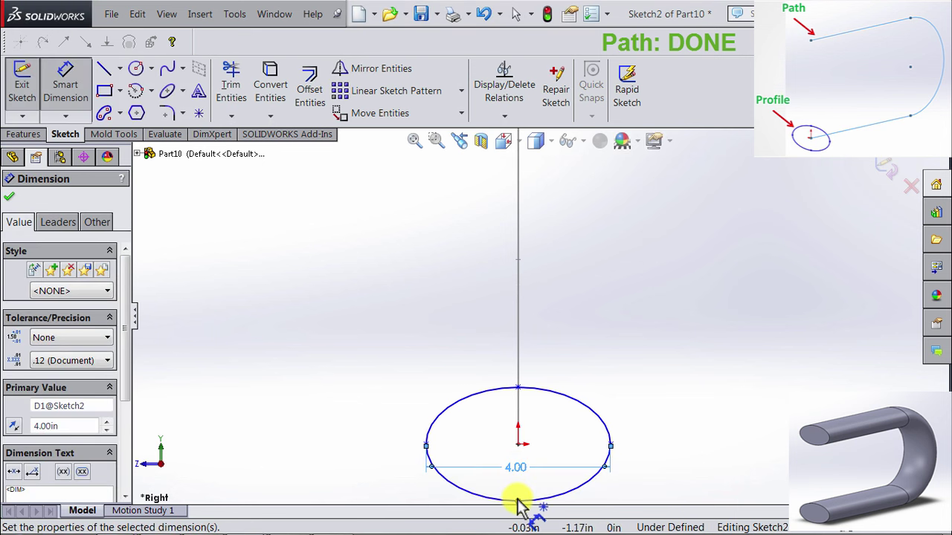
pyautogui.click(518, 501)
pyautogui.click(519, 388)
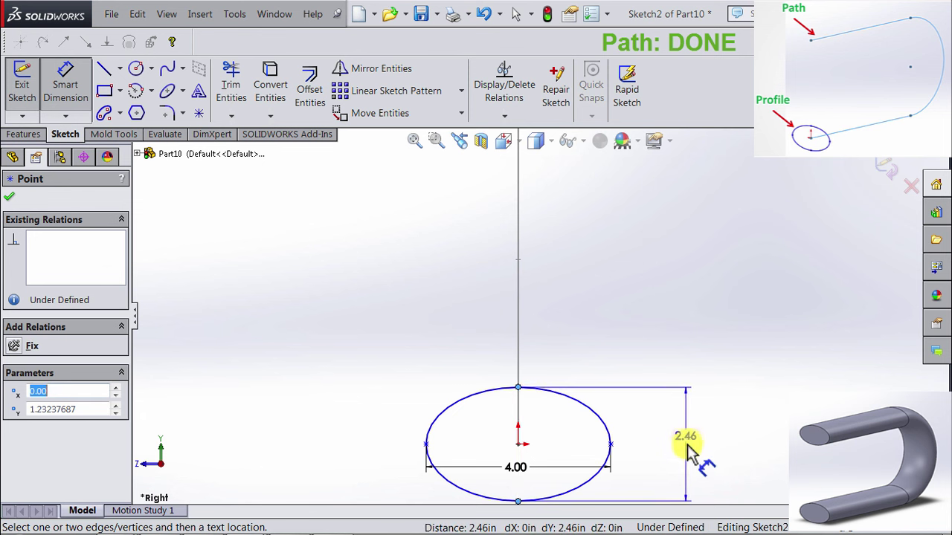
pyautogui.click(672, 452)
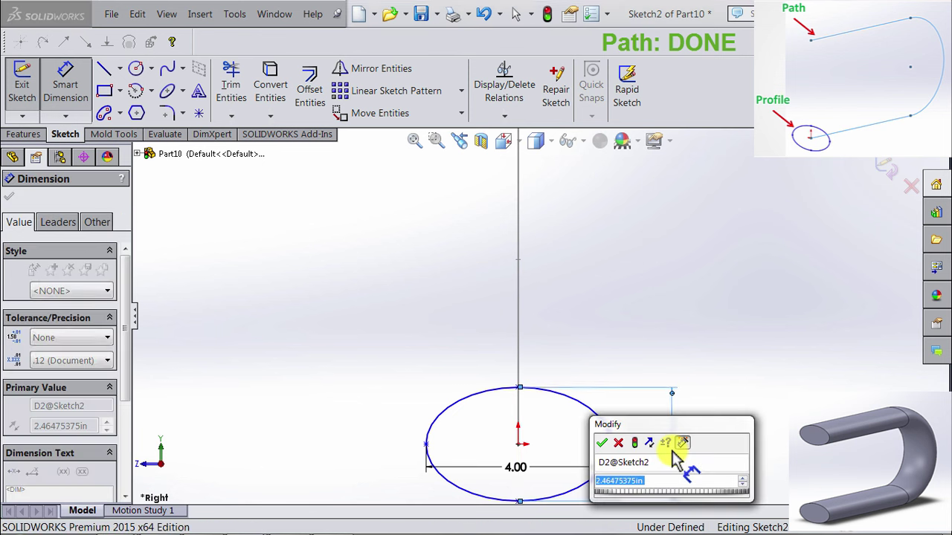
pyautogui.write('2')
pyautogui.press('Return')
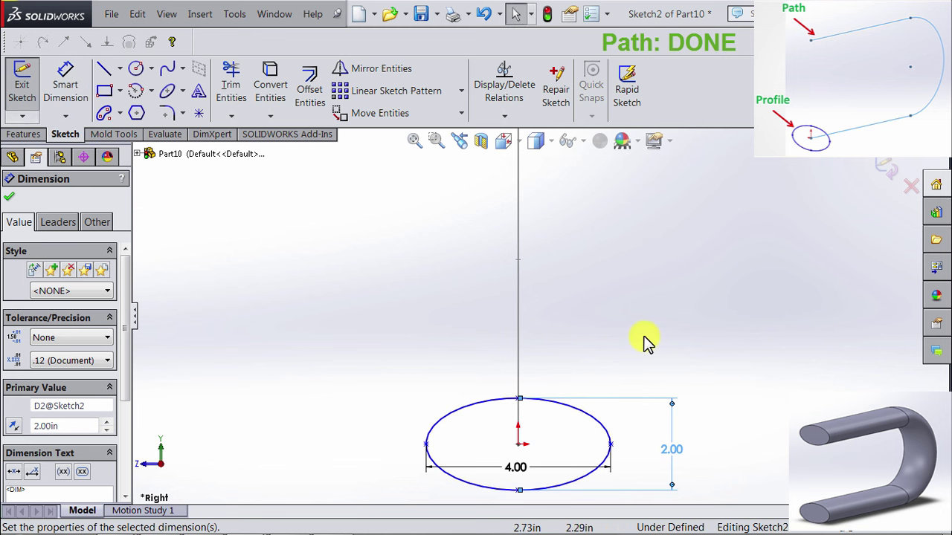
pyautogui.press('Escape')
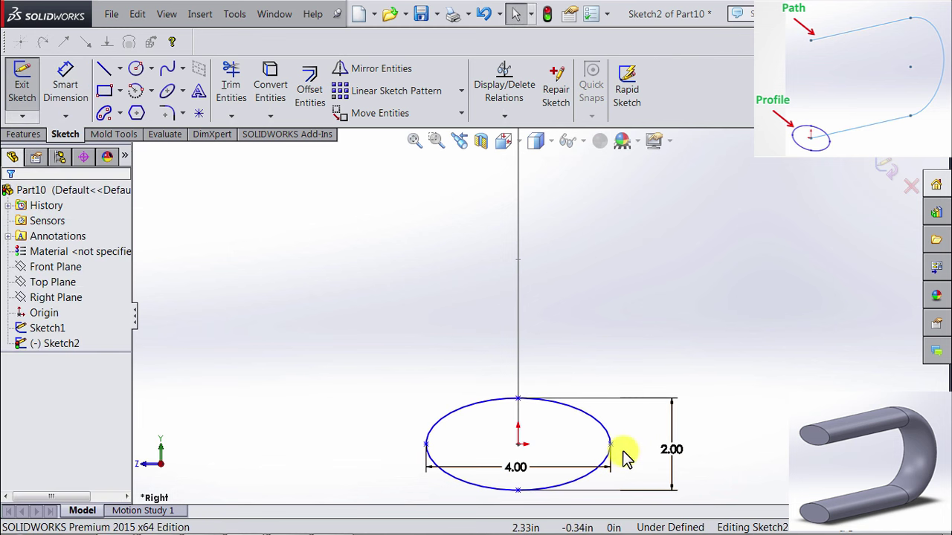
pyautogui.moveTo(612, 447)
pyautogui.mouseDown()
pyautogui.moveTo(605, 421)
pyautogui.moveTo(614, 484)
pyautogui.moveTo(610, 446)
pyautogui.mouseUp()
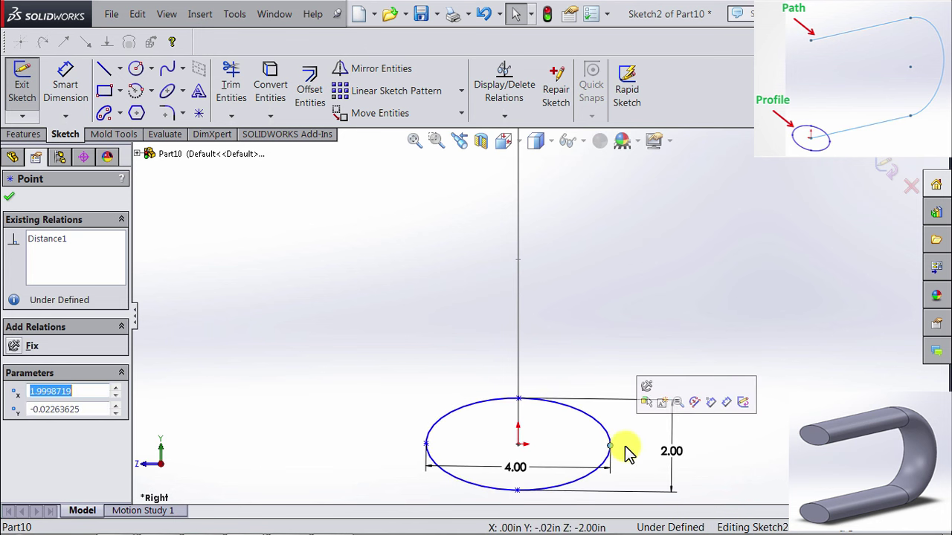
pyautogui.press('Escape')
# Add a Horizontal relation between the ellipse's two major-axis endpoints.
pyautogui.click(610, 445)
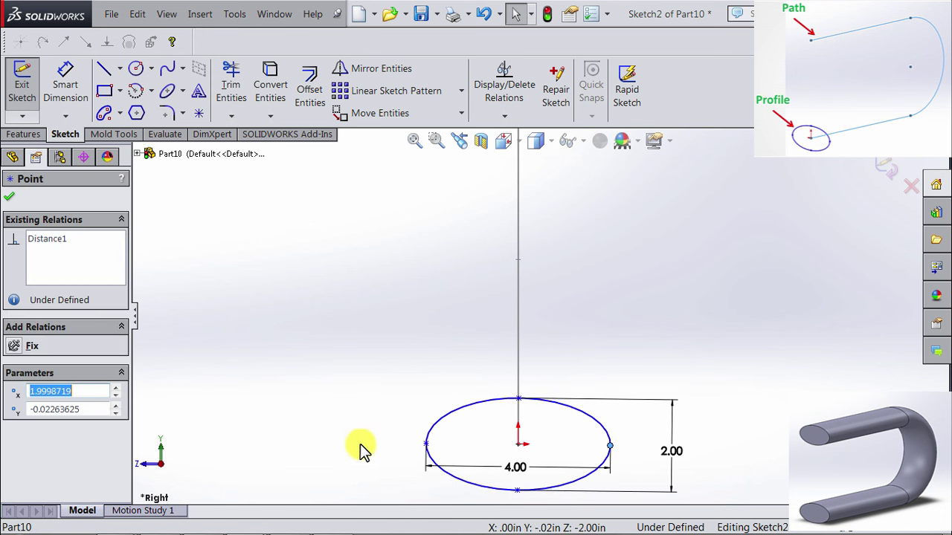
pyautogui.click(426, 446)
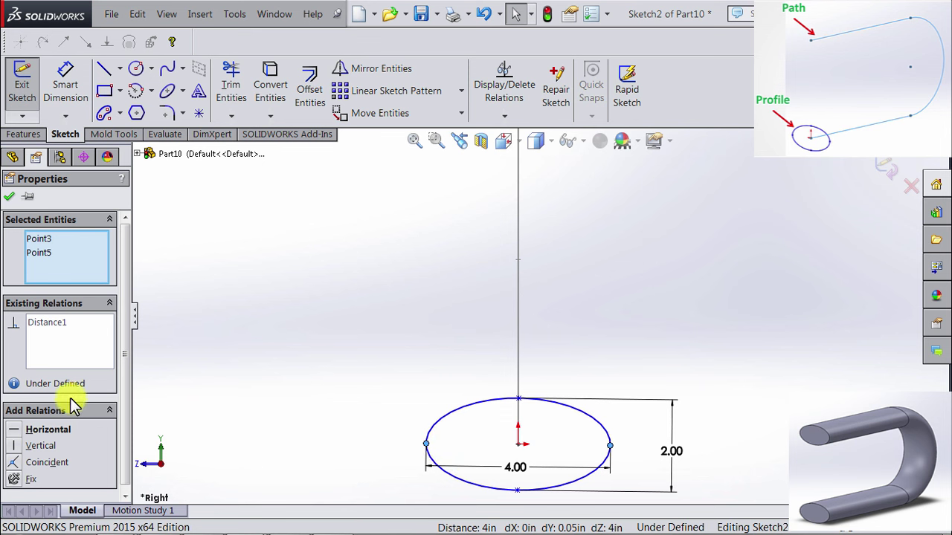
pyautogui.click(45, 429)
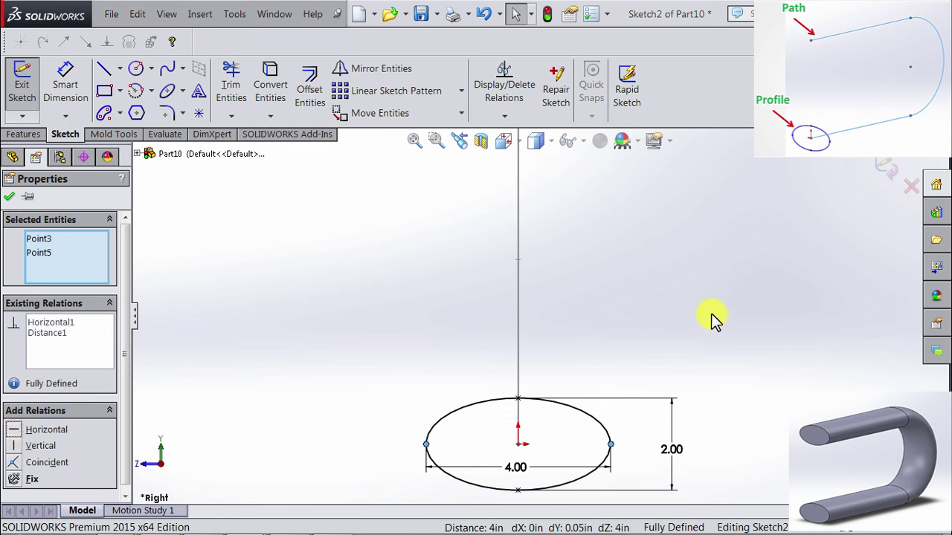
pyautogui.press('Escape')
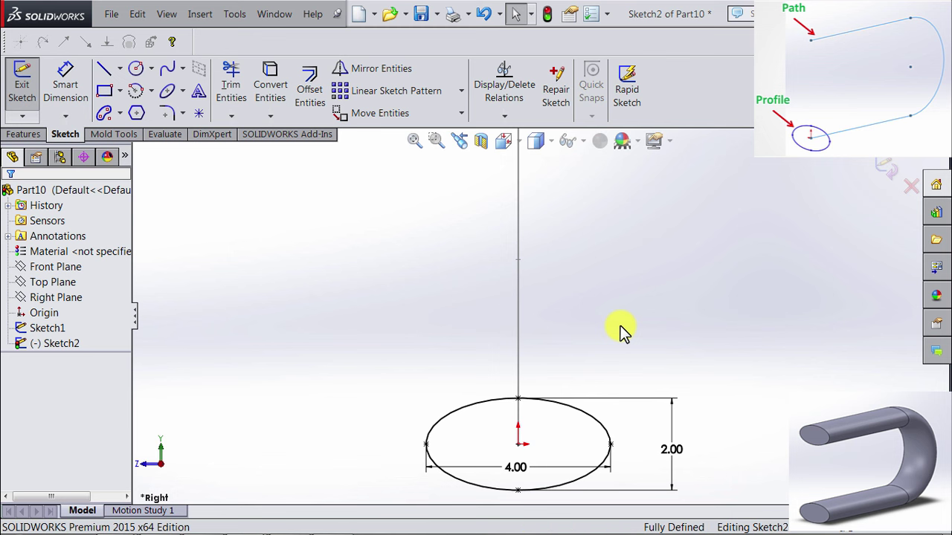
# Exit the ellipse sketch and start a Swept Boss/Base from the Features tab.
pyautogui.moveTo(642, 327); pyautogui.dragTo(618, 334, button='middle')
pyautogui.click(22, 84)
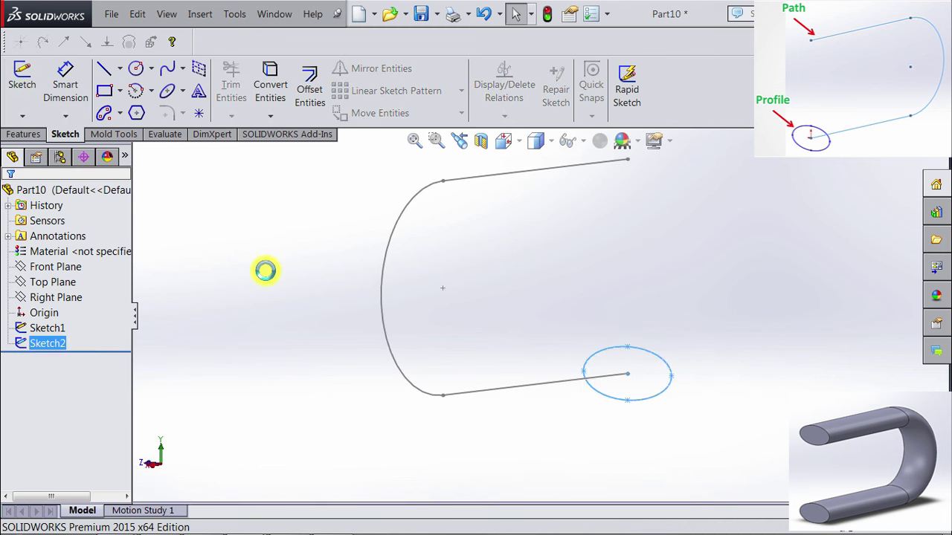
pyautogui.moveTo(263, 270)
pyautogui.mouseDown(button='middle')
pyautogui.moveTo(448, 329)
pyautogui.moveTo(378, 325)
pyautogui.mouseUp(button='middle')
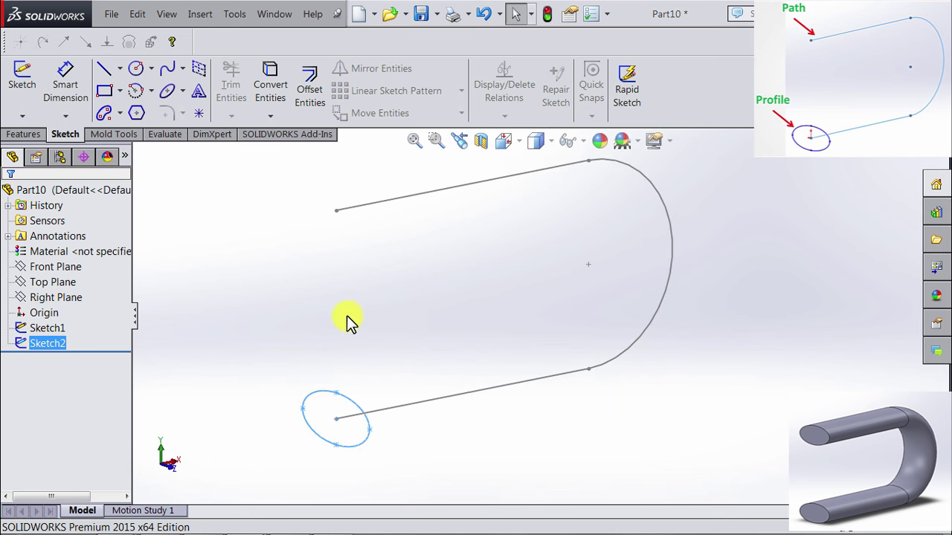
pyautogui.click(24, 135)
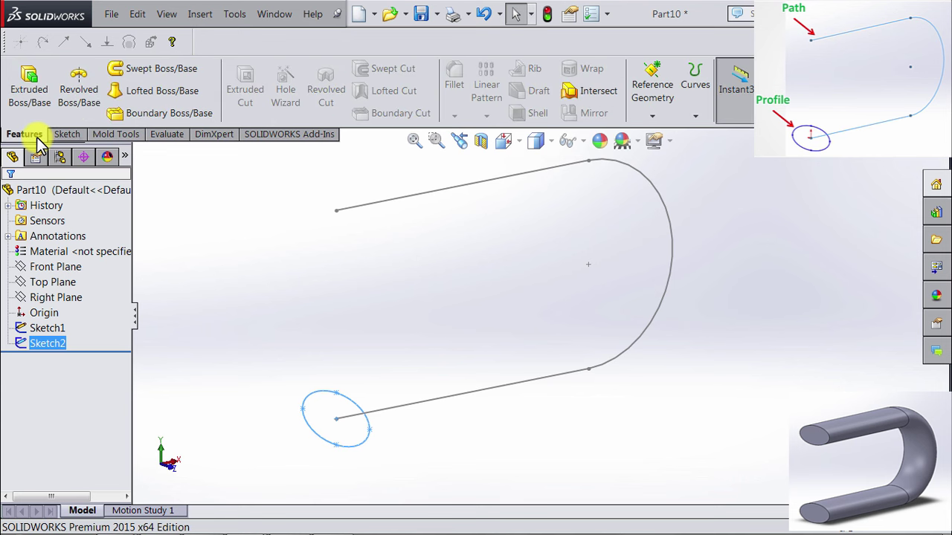
pyautogui.click(244, 274)
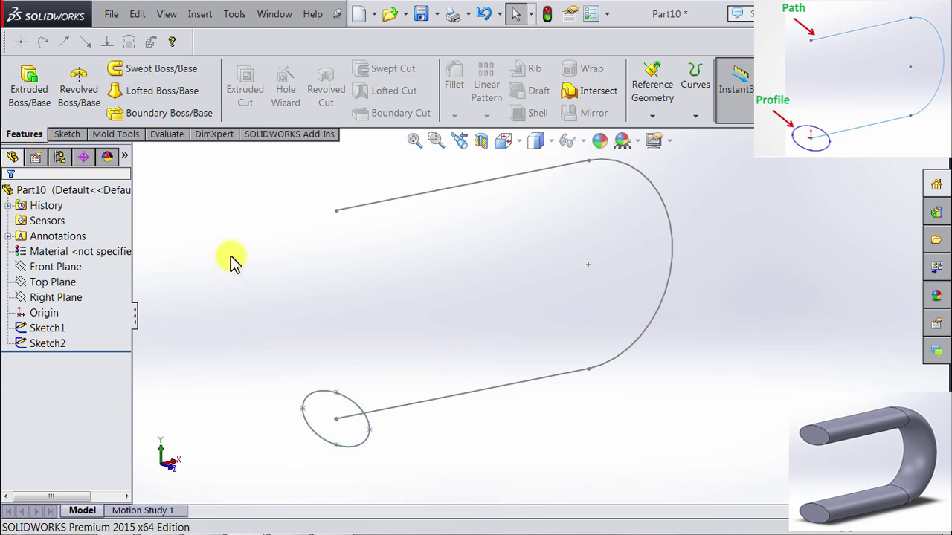
pyautogui.click(139, 77)
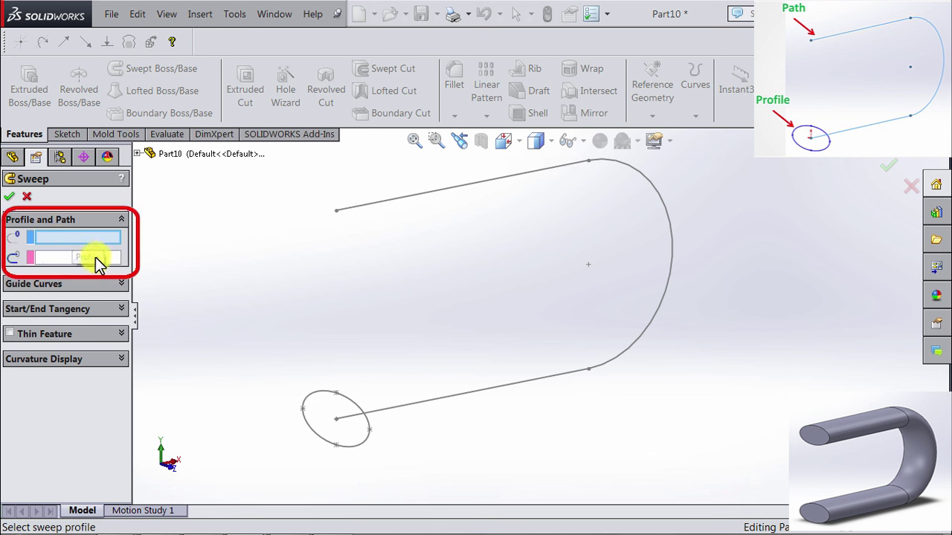
# Sweep the Sketch2 ellipse profile along the Sketch1 U-path into a solid tube.
pyautogui.click(54, 258)
pyautogui.click(51, 241)
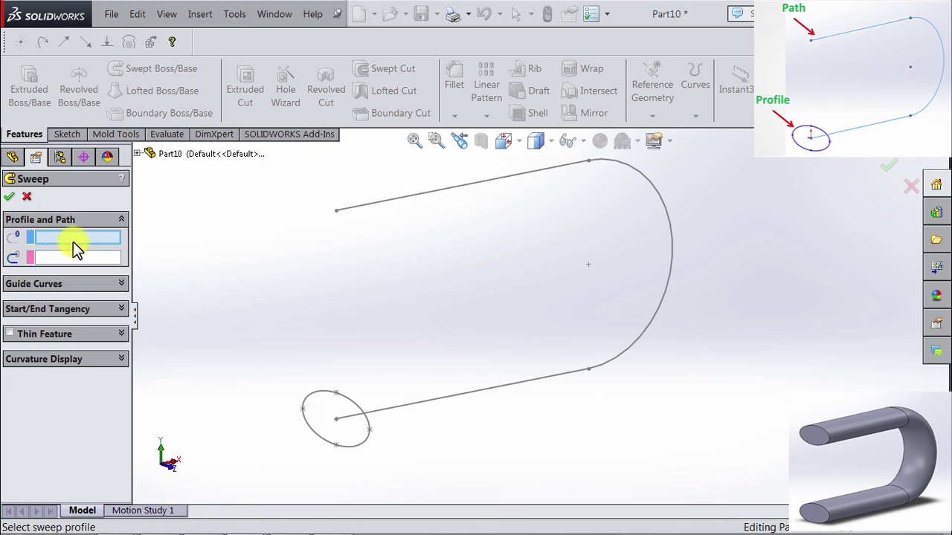
pyautogui.click(316, 402)
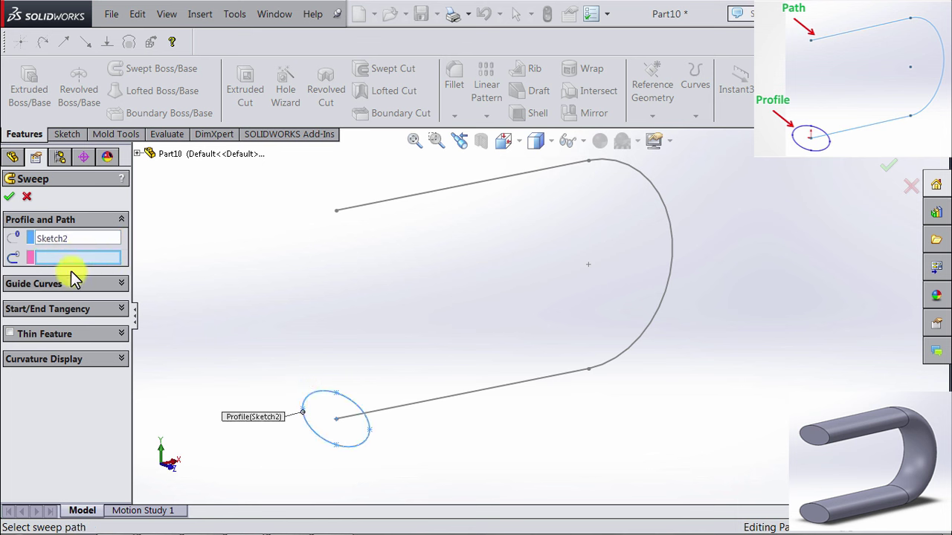
pyautogui.click(497, 401)
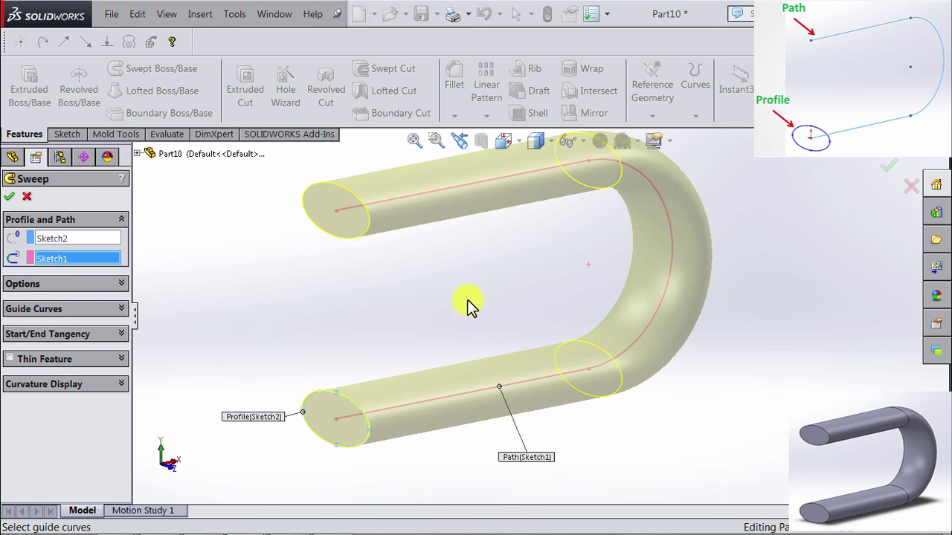
pyautogui.scroll(2, 468, 305)
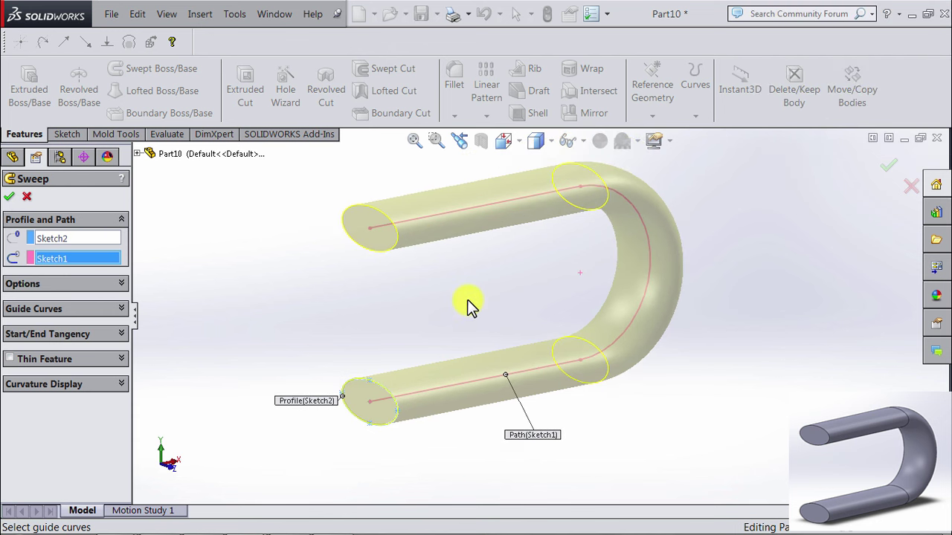
pyautogui.click(10, 197)
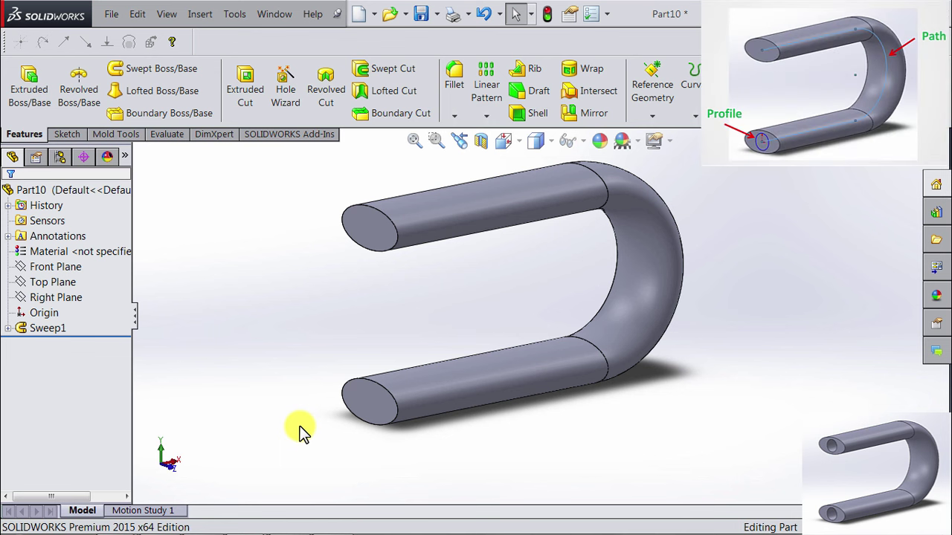
# Start a sketch on the tube's elliptical end face, viewed Normal To.
pyautogui.click(374, 406)
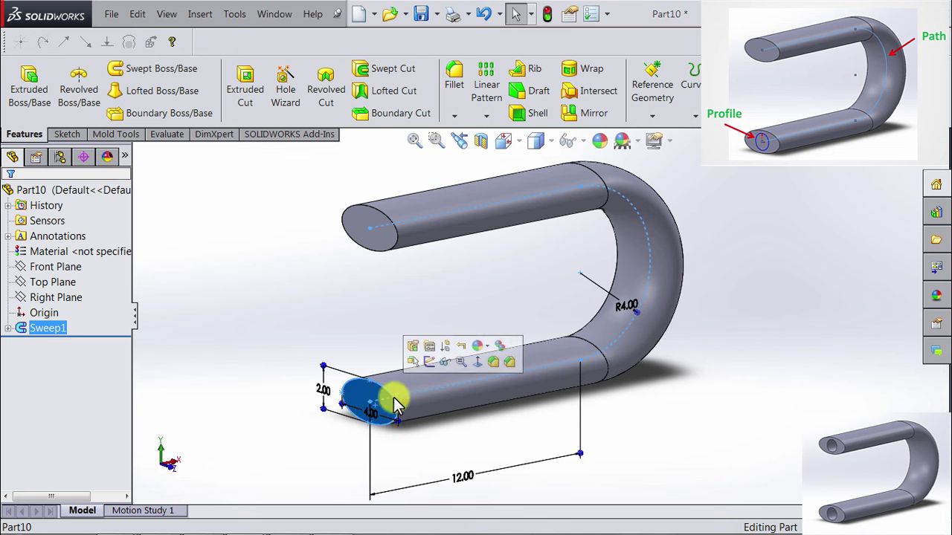
pyautogui.click(429, 365)
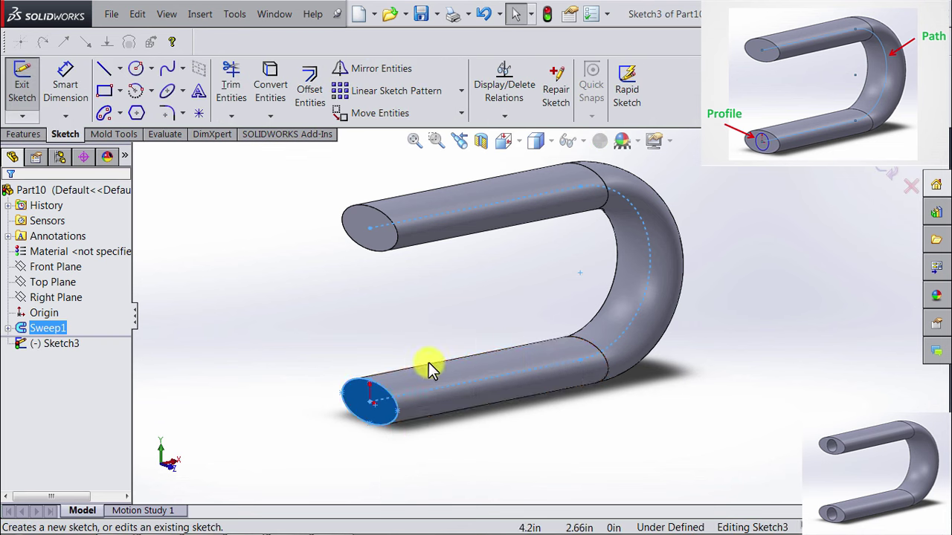
pyautogui.click(88, 343)
pyautogui.click(89, 329)
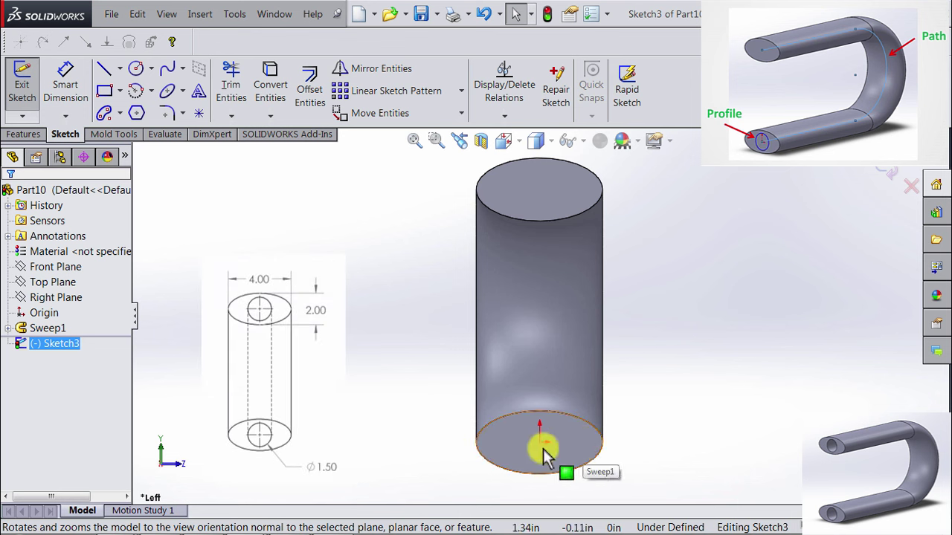
# Draw a circle centred on the origin and dimension it Ø1.50.
pyautogui.click(136, 69)
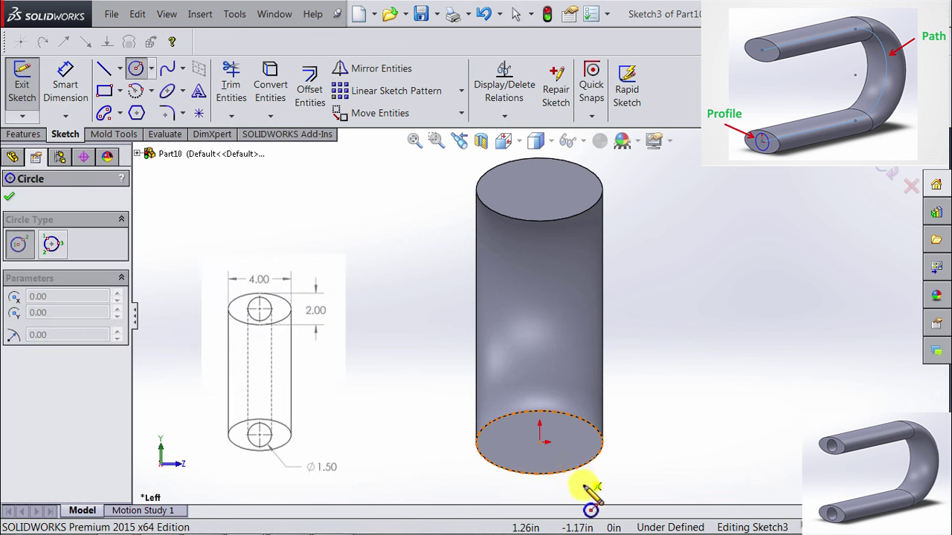
pyautogui.scroll(-3, 552, 439)
pyautogui.moveTo(533, 440); pyautogui.dragTo(563, 426)
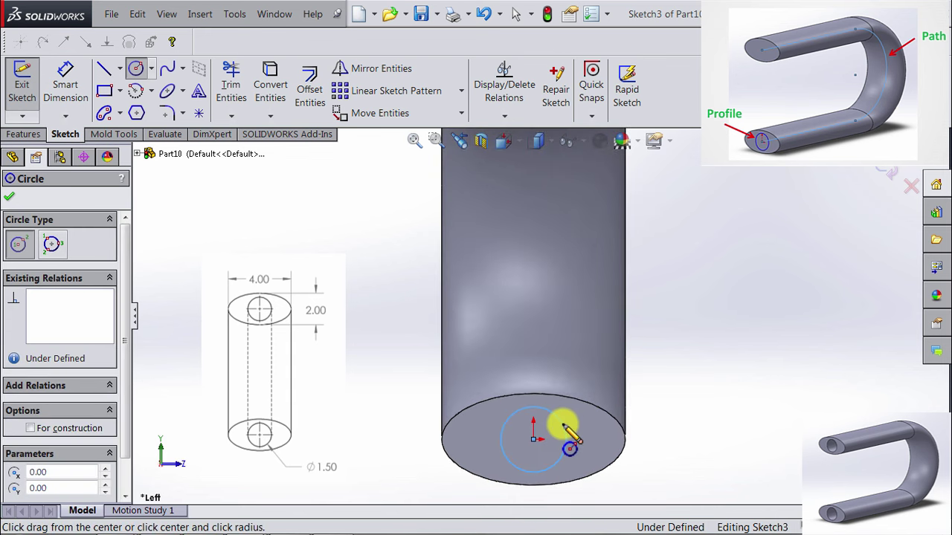
pyautogui.click(67, 86)
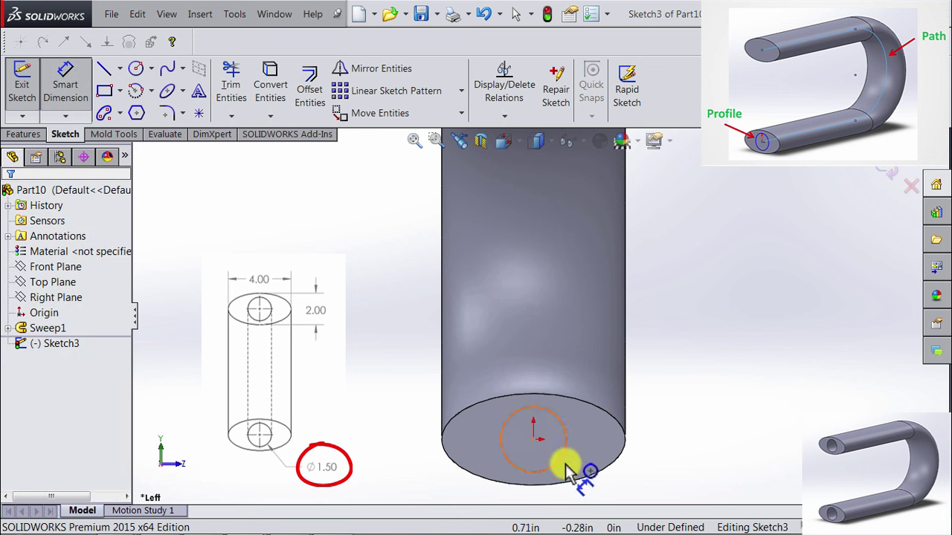
pyautogui.click(567, 465)
pyautogui.click(681, 451)
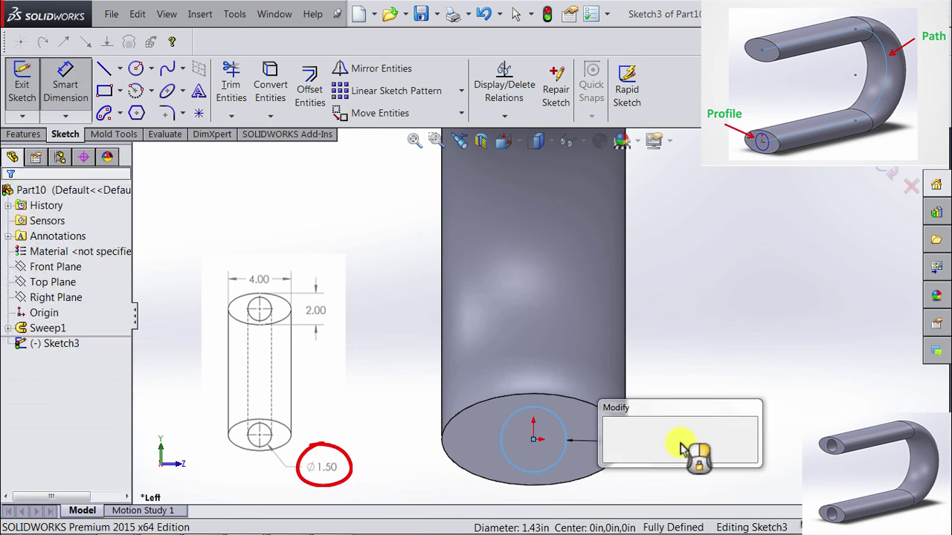
pyautogui.write('1.')
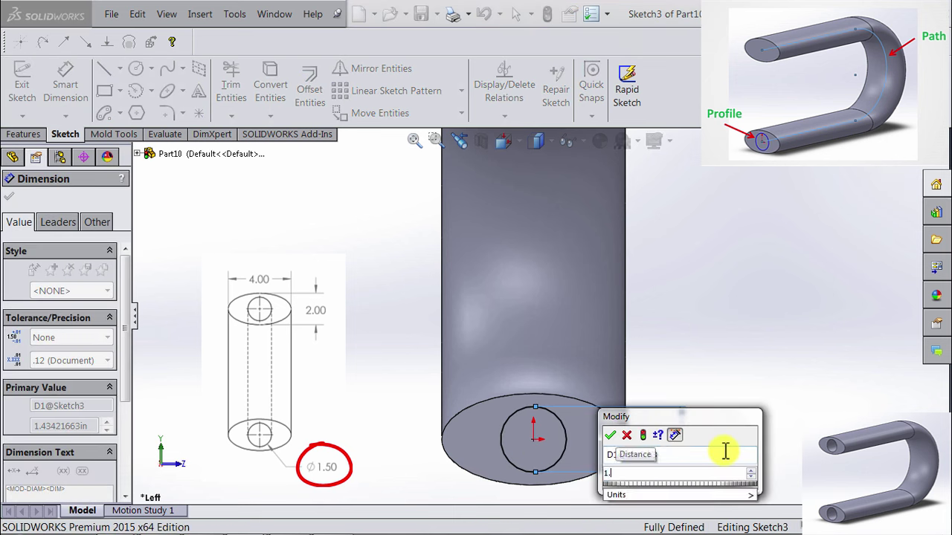
pyautogui.write('5')
pyautogui.press('Return')
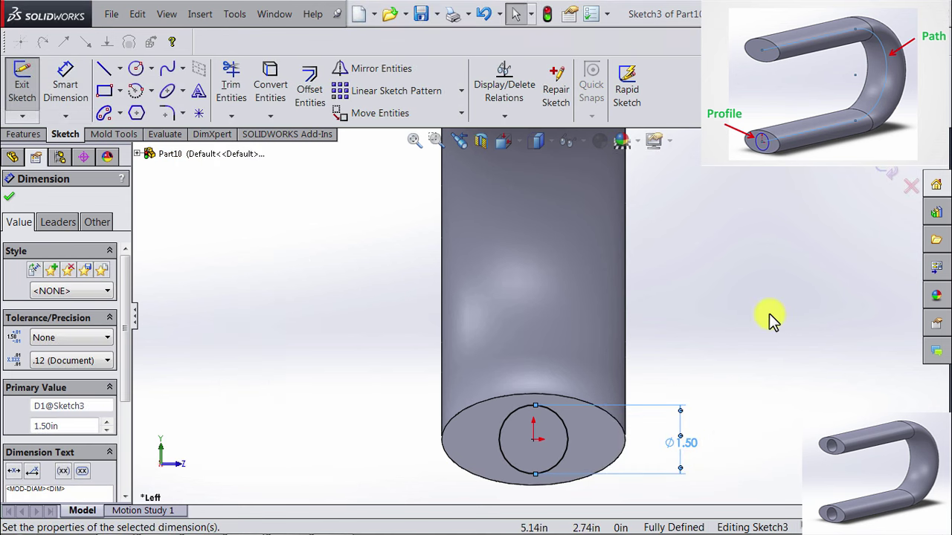
pyautogui.press('Escape')
pyautogui.press('f')
pyautogui.moveTo(697, 294)
pyautogui.mouseDown(button='middle')
pyautogui.moveTo(606, 290)
pyautogui.moveTo(588, 300)
pyautogui.mouseUp(button='middle')
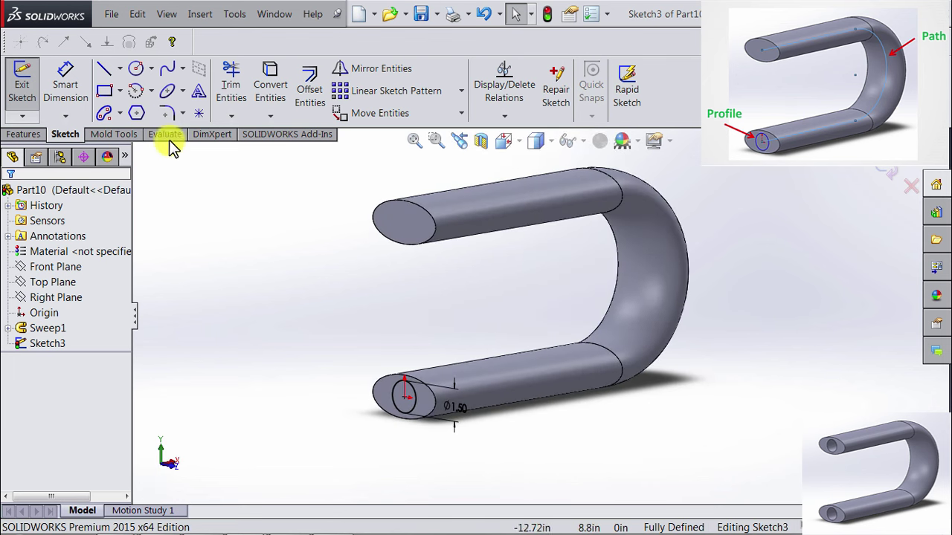
# Exit the bore circle sketch and start a Swept Cut from the Features tab.
pyautogui.click(24, 85)
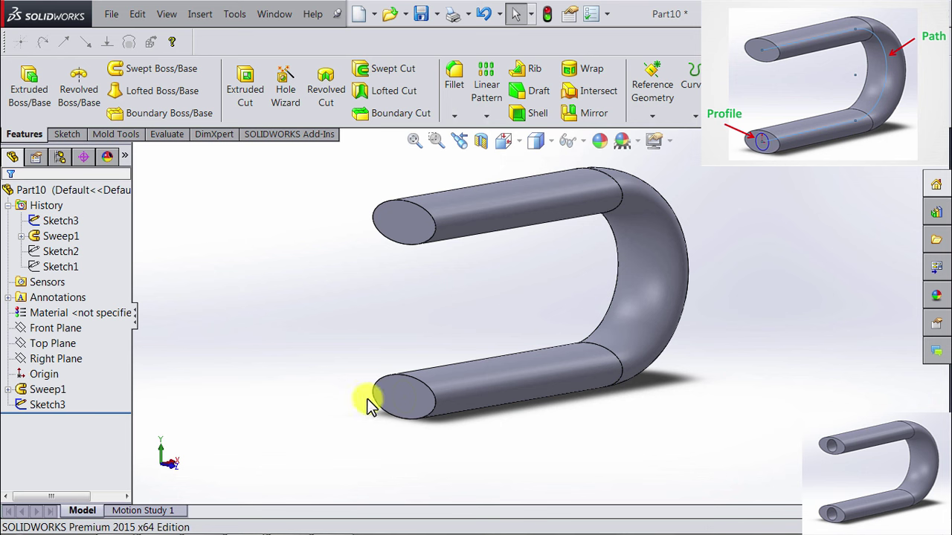
pyautogui.click(417, 408)
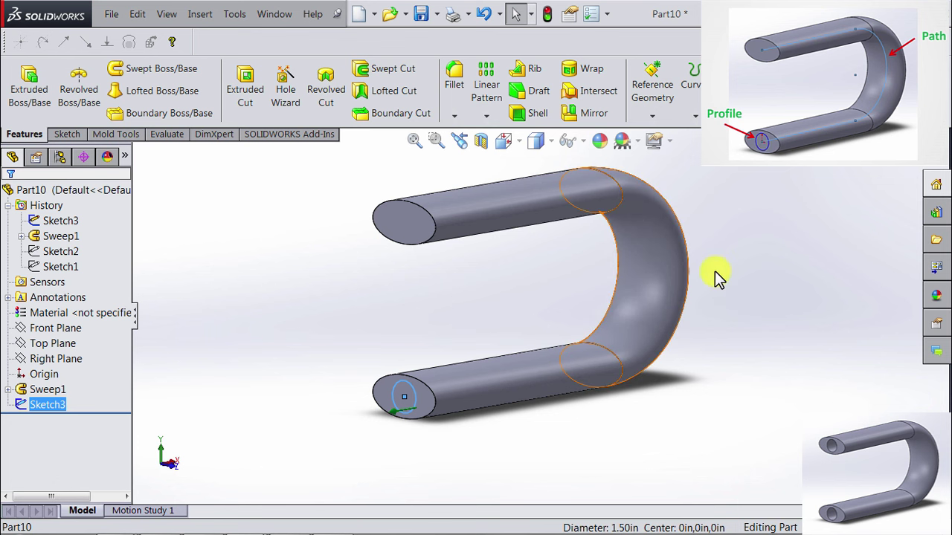
pyautogui.click(320, 326)
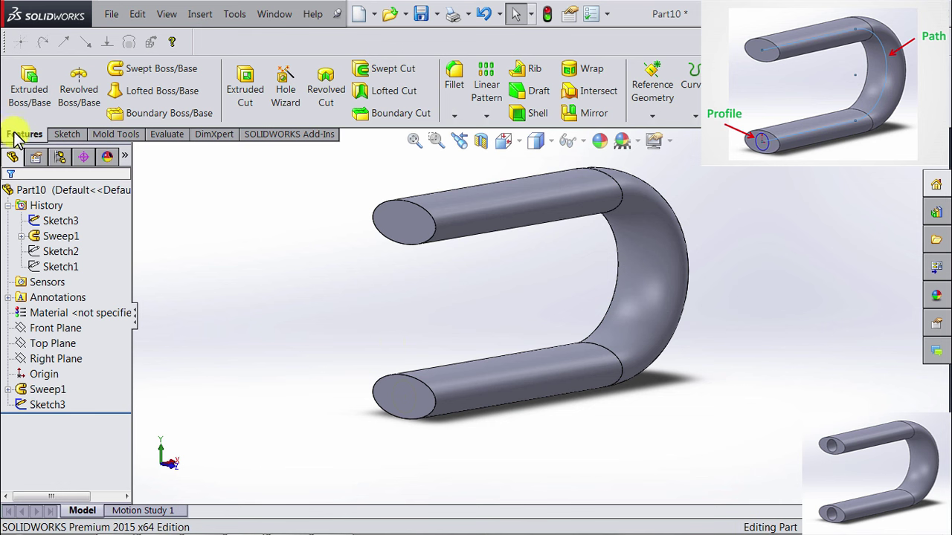
pyautogui.click(389, 75)
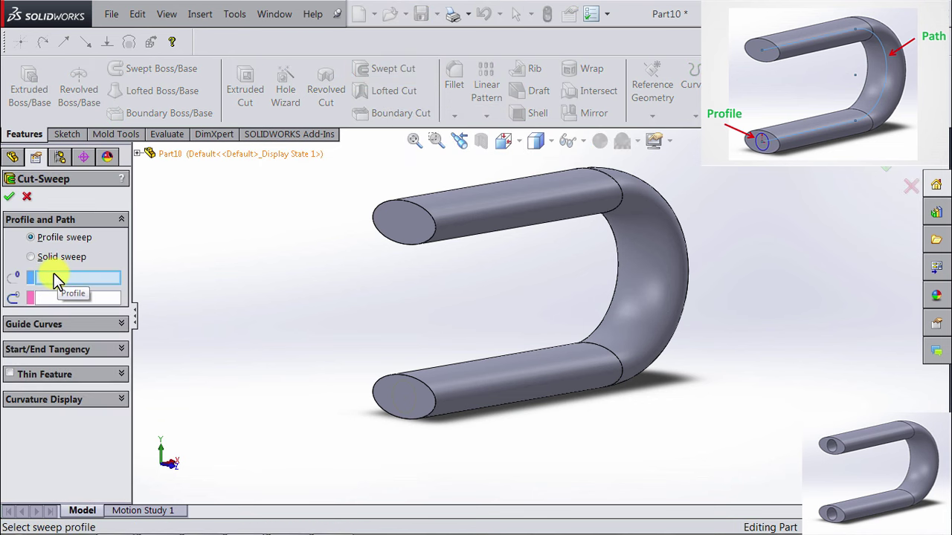
# Cut-sweep the Sketch3 bore circle along the Sketch1 U-path to create Cut-Sweep1.
pyautogui.click(392, 402)
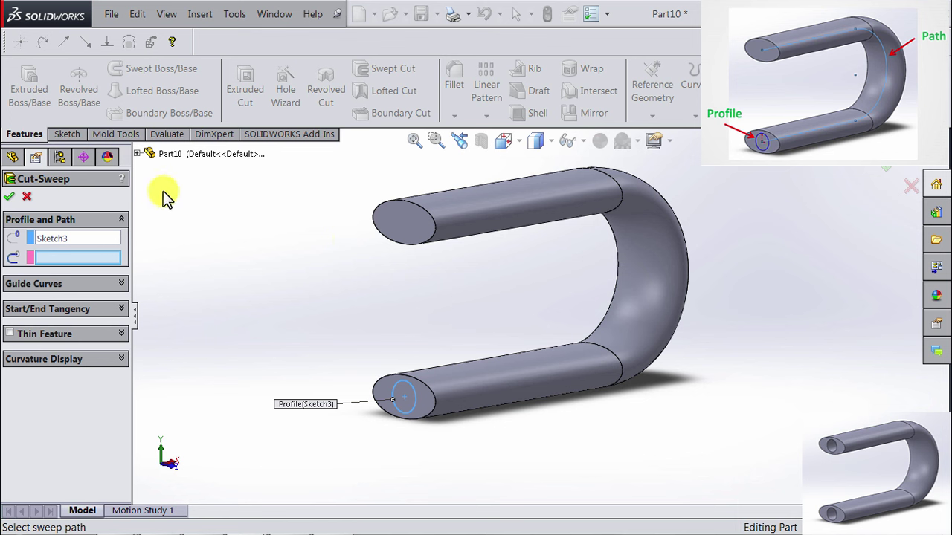
pyautogui.click(138, 154)
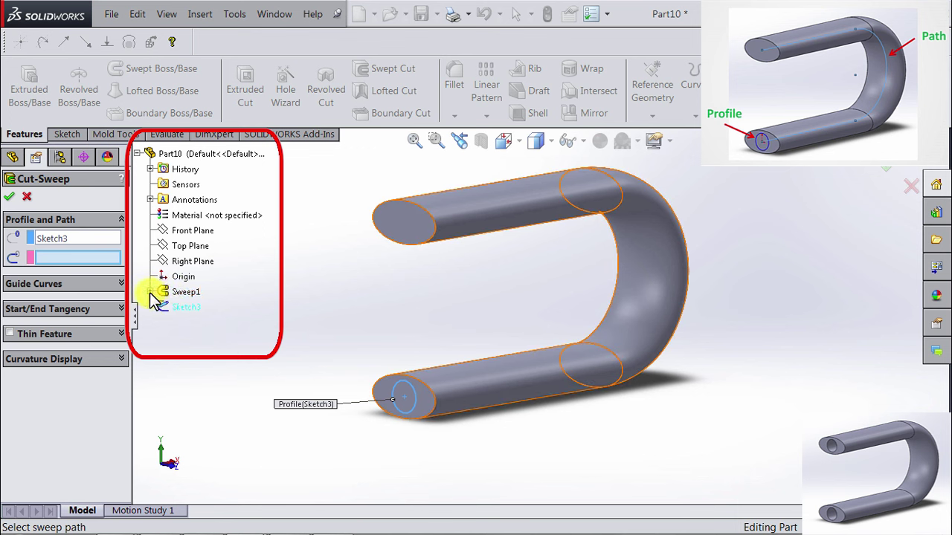
pyautogui.click(150, 291)
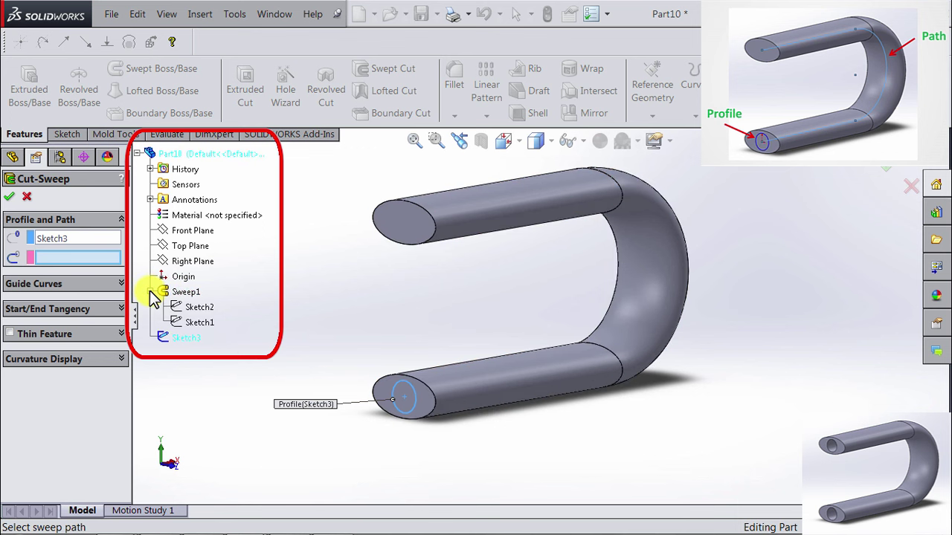
pyautogui.click(197, 322)
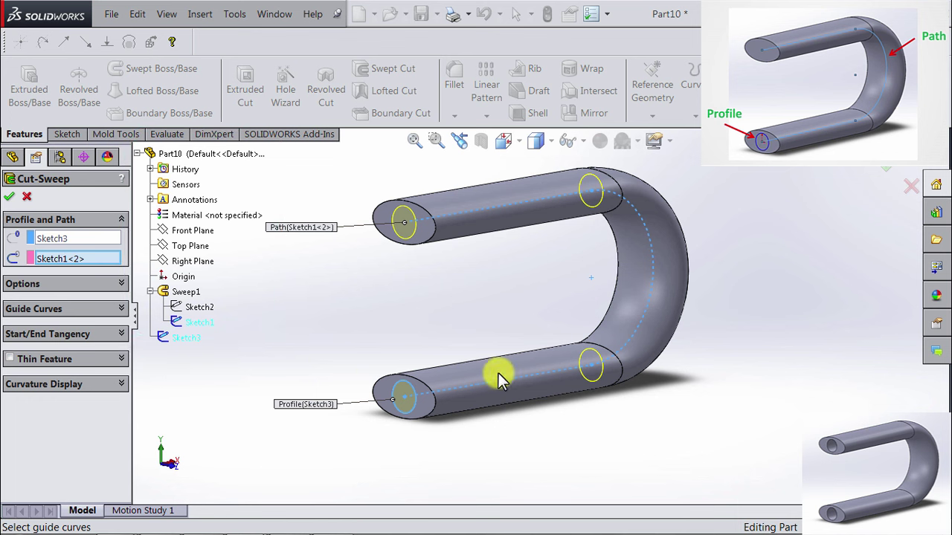
pyautogui.click(8, 197)
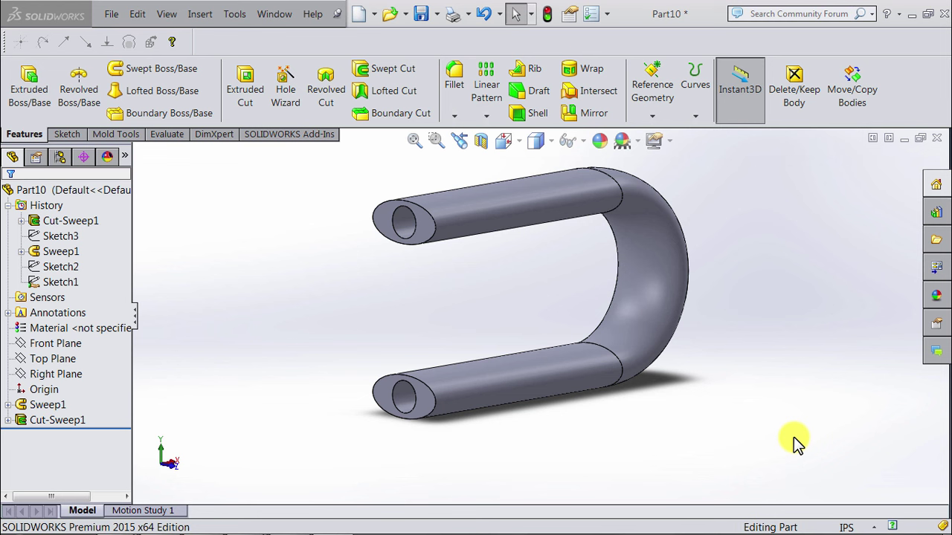
# Apply a Front Plane section view to reveal the bore along the pipe.
pyautogui.click(481, 148)
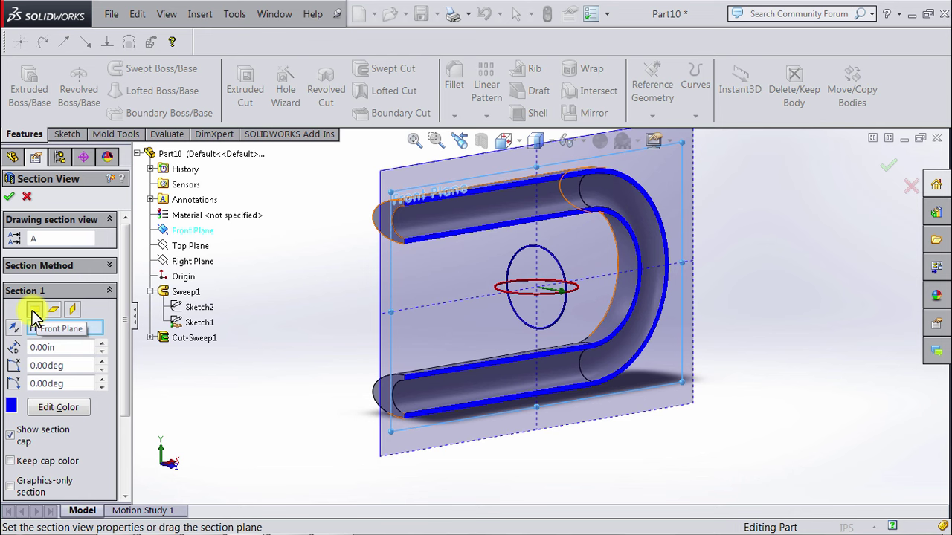
pyautogui.click(9, 197)
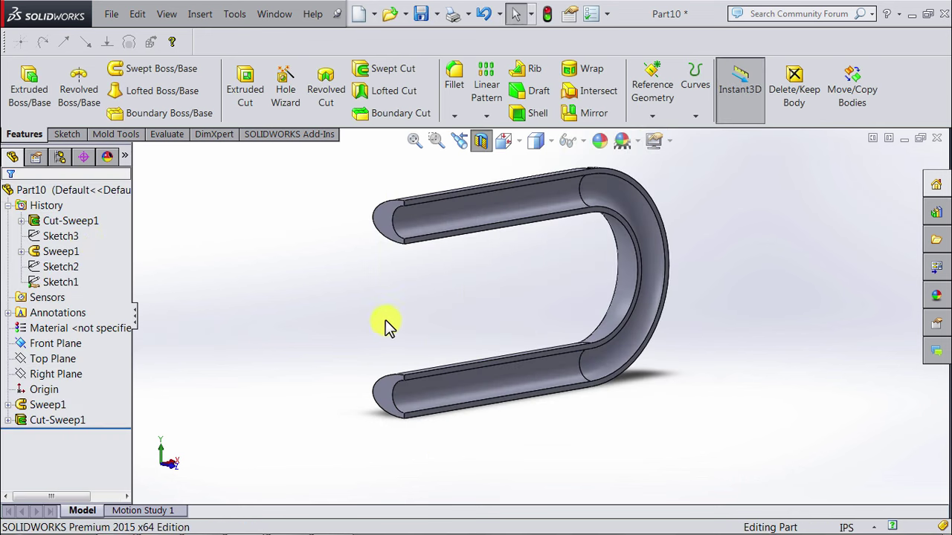